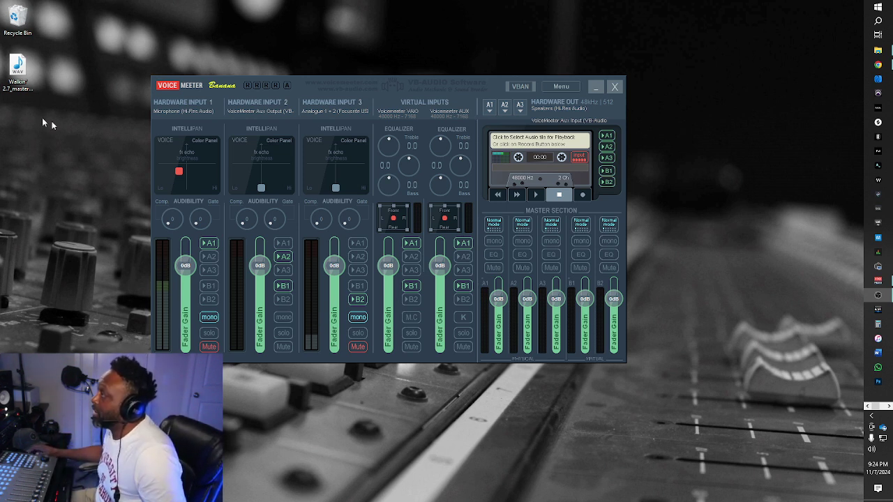
# - Look over the Standard, Banana and Potato download options on the Voicemeeter website in Chrome, and return to Voicemeeter Banana
pyautogui.click(595, 88)
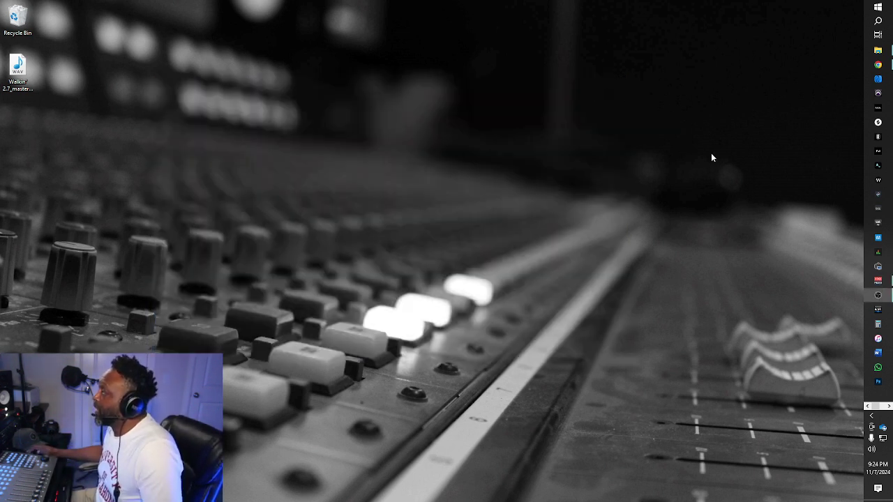
pyautogui.click(877, 65)
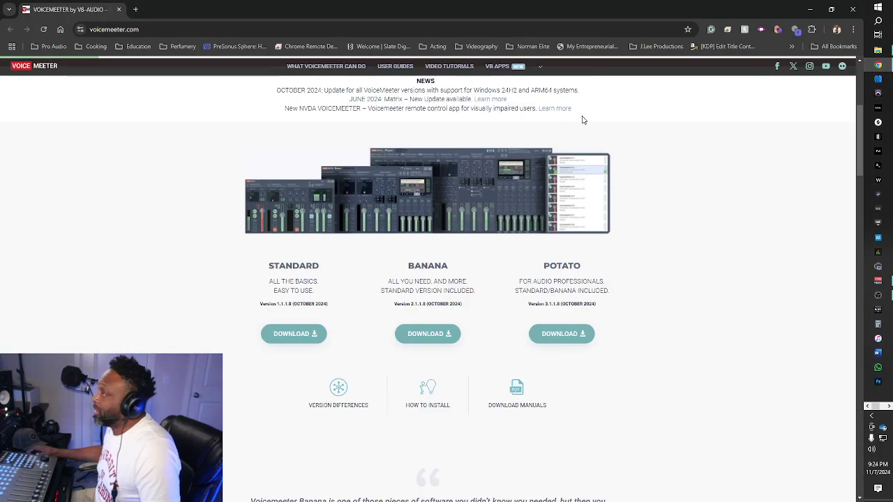
pyautogui.scroll(5, 323, 137)
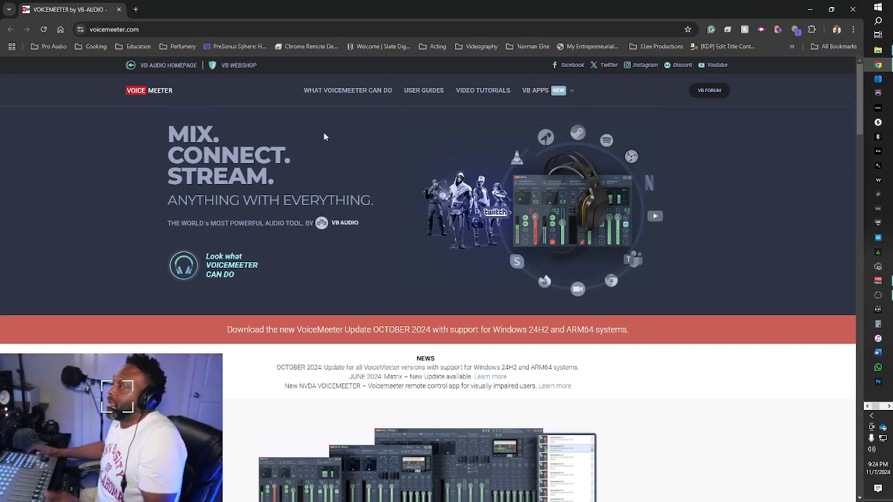
pyautogui.scroll(-5, 323, 137)
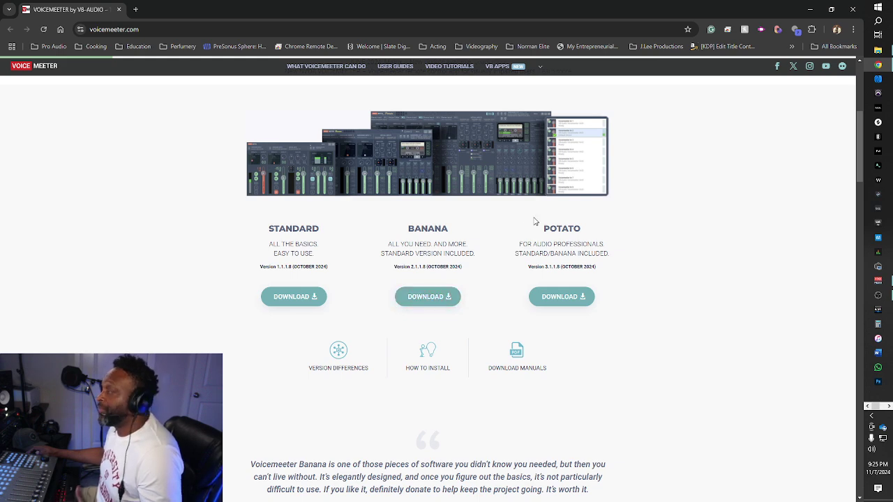
pyautogui.click(852, 9)
pyautogui.click(878, 281)
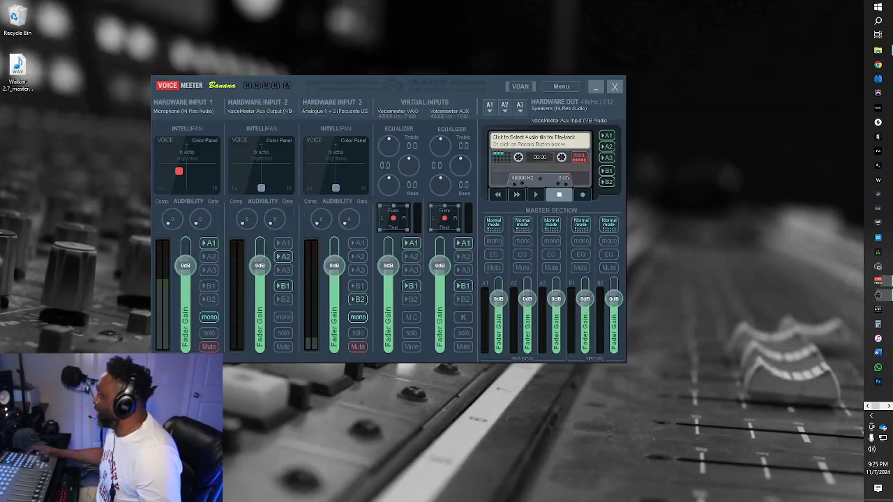
# - Open the Windows Sound settings and examine the available output devices, including VoiceMeeter Aux Input
pyautogui.click(597, 88)
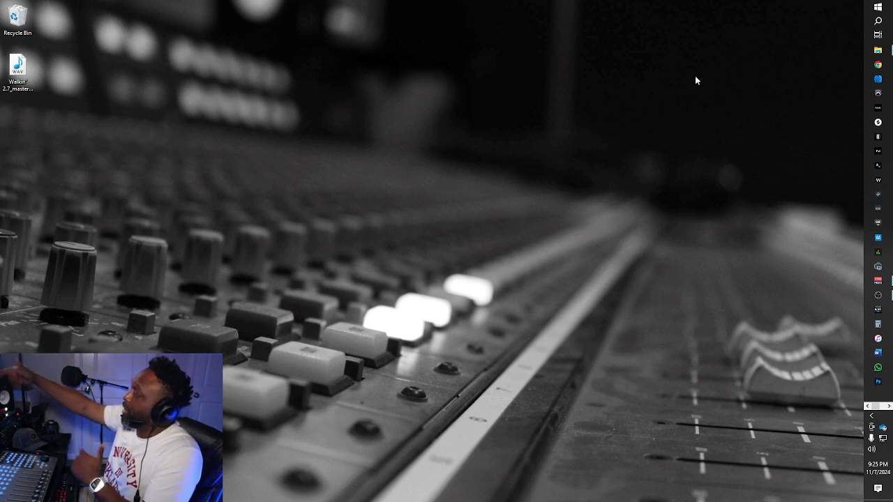
pyautogui.click(877, 20)
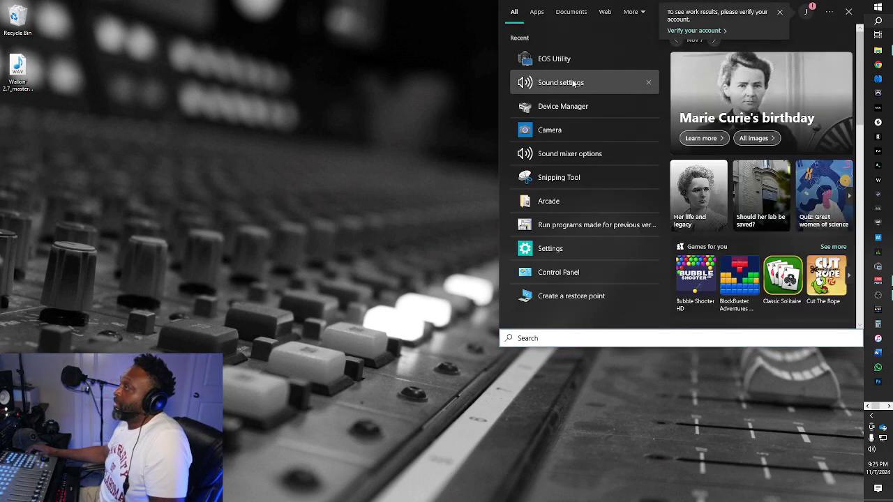
pyautogui.click(579, 83)
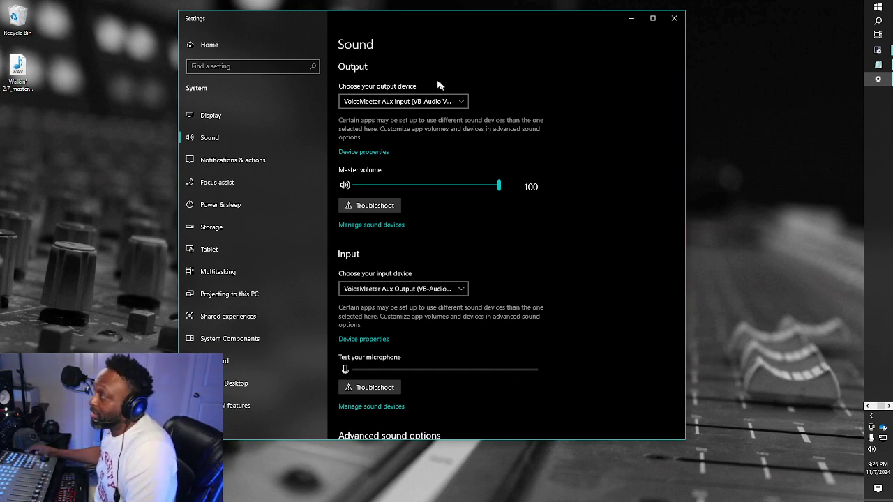
pyautogui.click(362, 99)
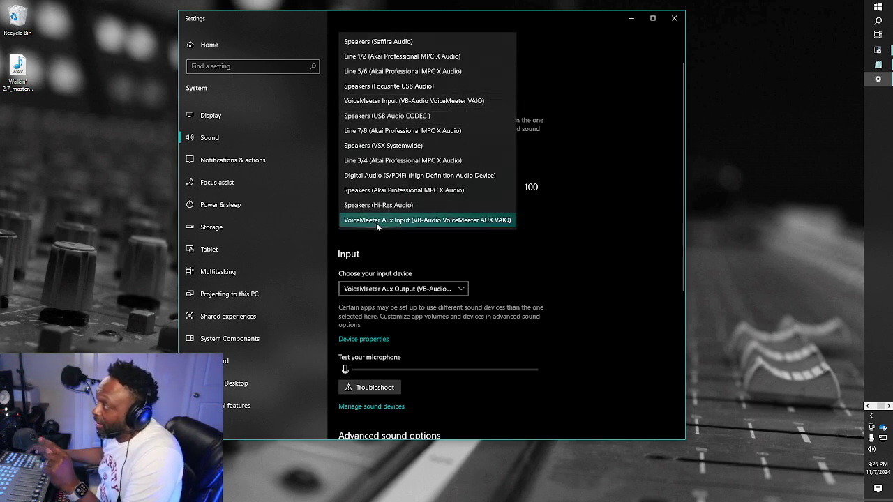
pyautogui.click(570, 104)
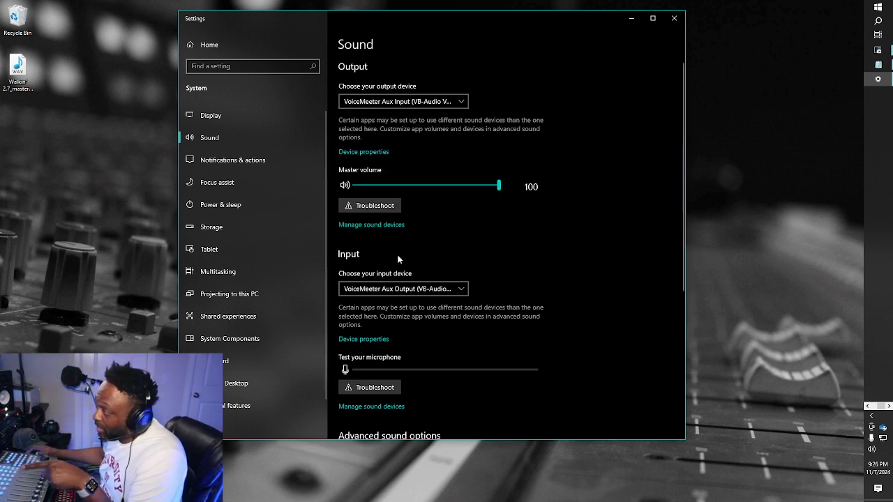
# - Examine the available input devices, recheck the output device choices, and close the Sound settings
pyautogui.click(372, 291)
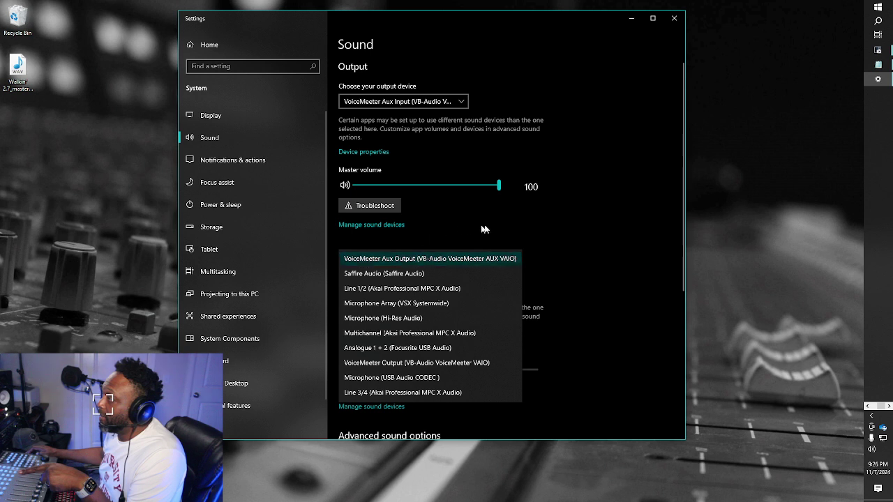
pyautogui.click(618, 241)
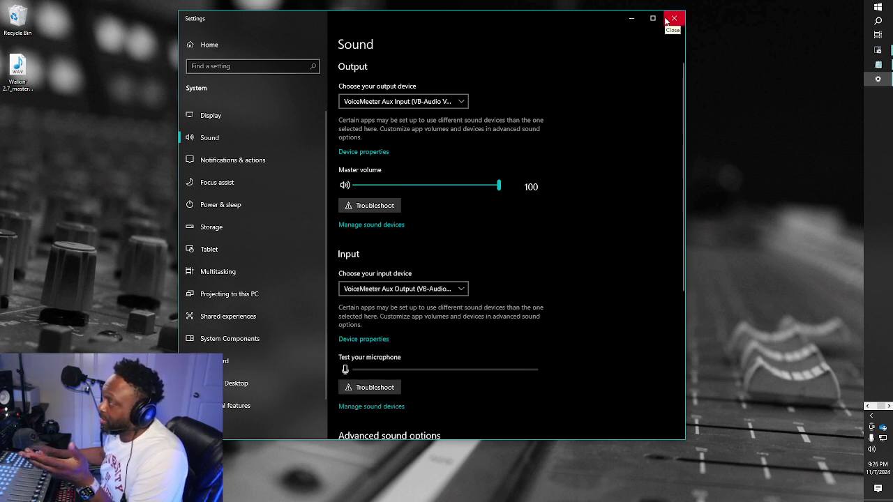
pyautogui.click(444, 104)
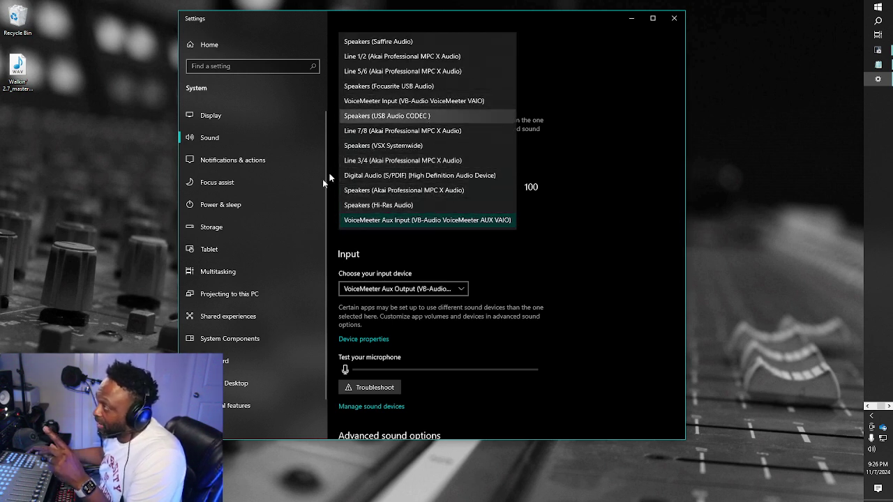
pyautogui.click(606, 210)
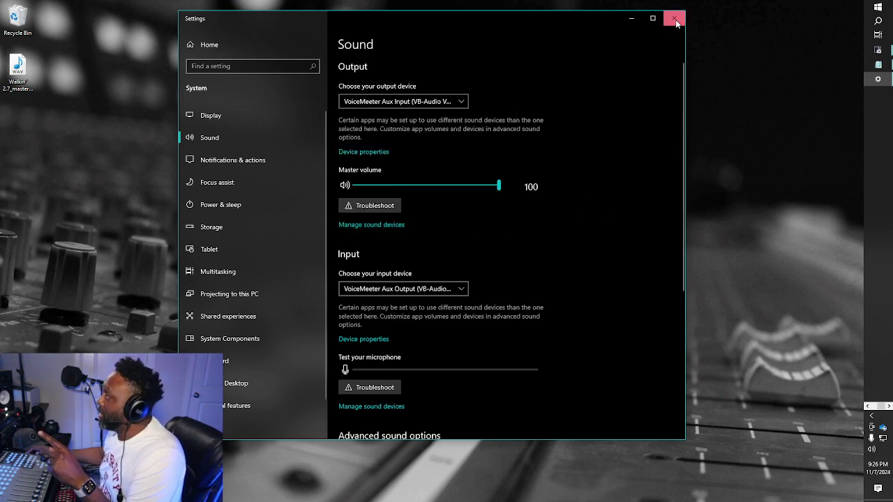
pyautogui.click(674, 19)
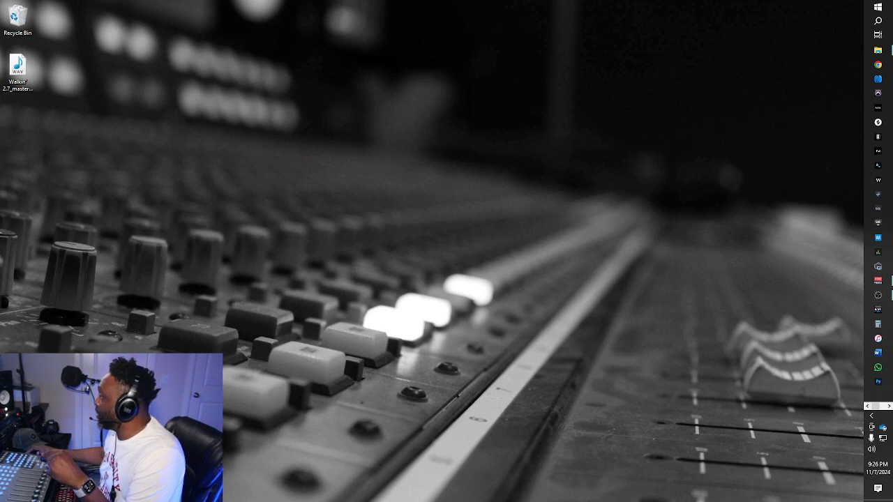
# - Switch back to Voicemeeter Banana and examine the device choices for Hardware Input 1
pyautogui.click(877, 280)
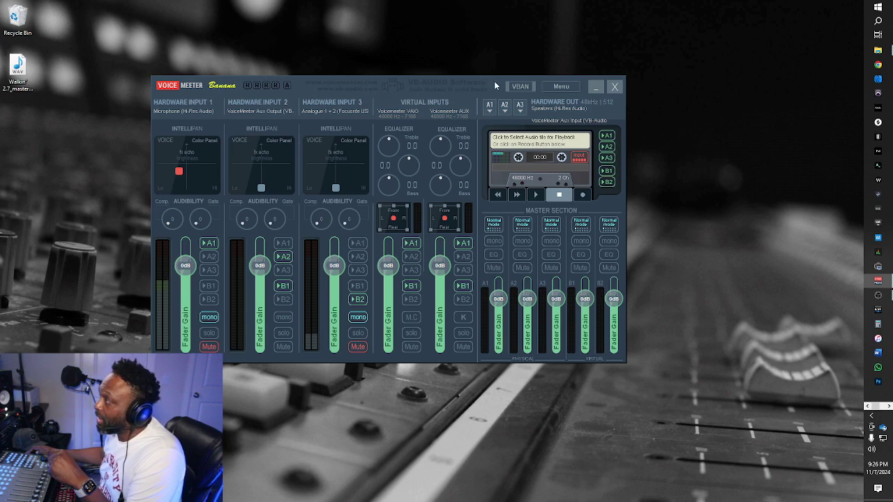
pyautogui.moveTo(494, 81); pyautogui.dragTo(522, 100)
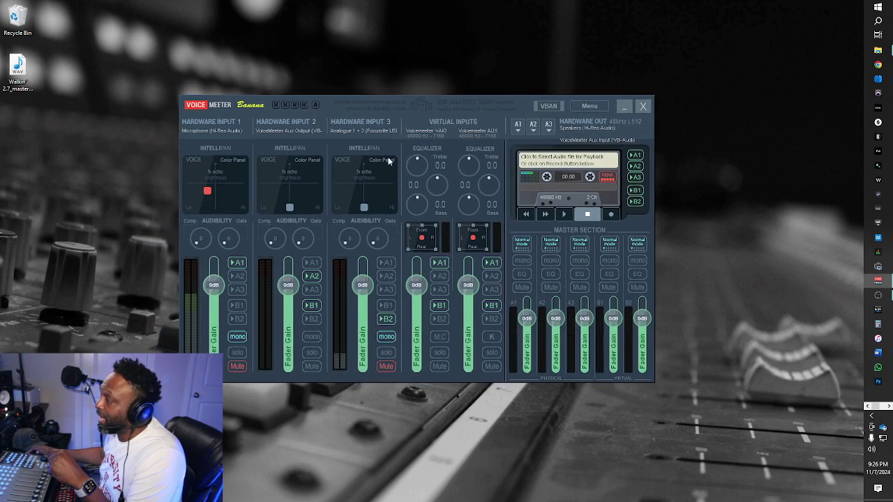
pyautogui.click(210, 130)
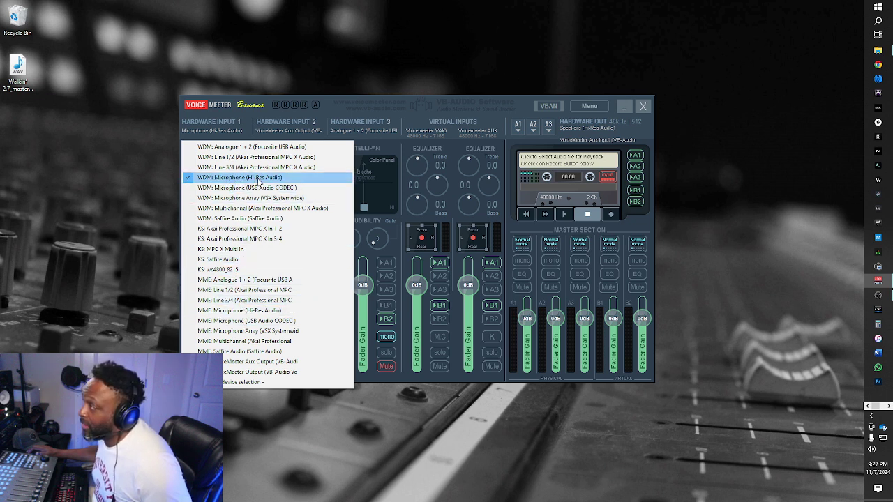
pyautogui.click(221, 107)
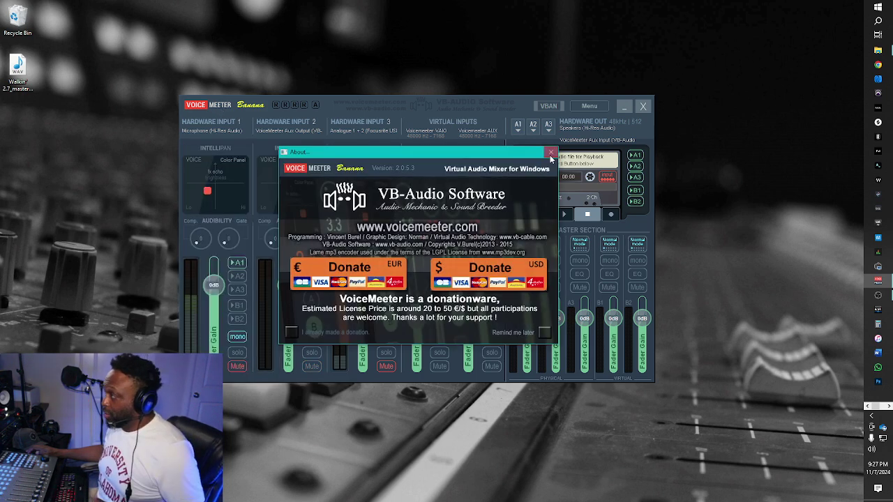
pyautogui.click(315, 201)
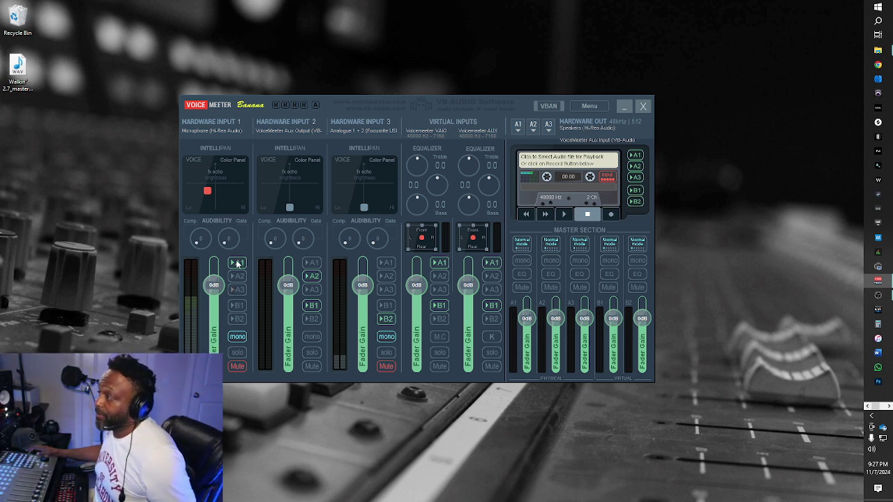
# - Unmute Hardware Input 1 briefly to test the microphone signal and mute it again
pyautogui.click(237, 337)
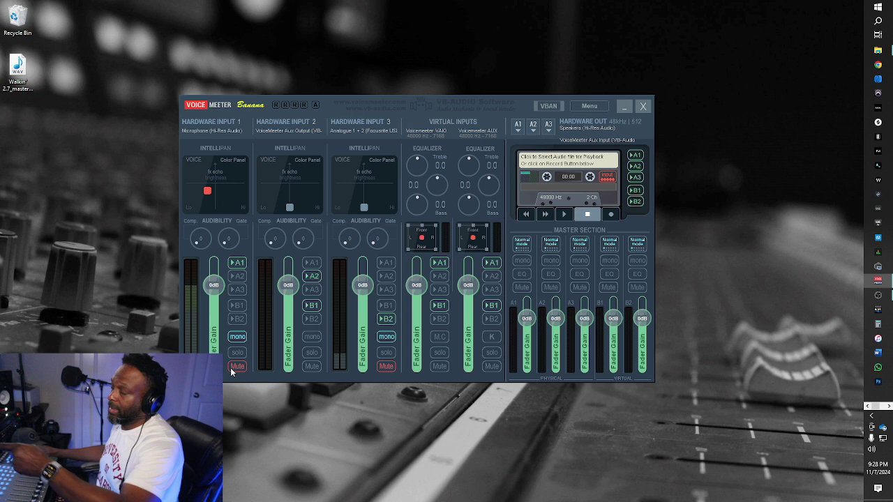
pyautogui.click(231, 368)
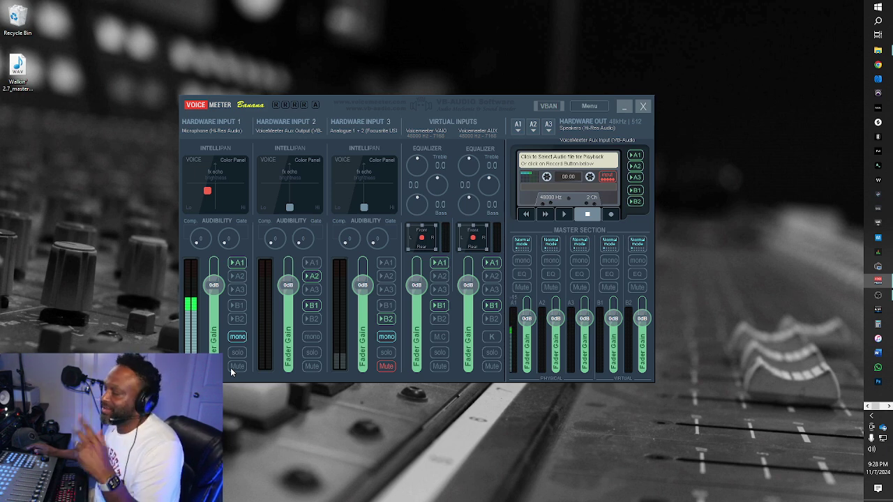
pyautogui.click(237, 366)
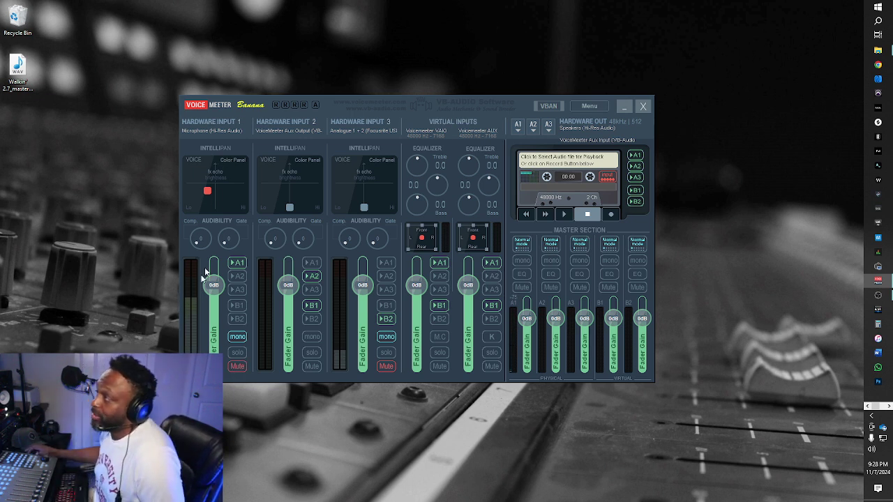
# - Select WDM: Microphone (Hi-Res Audio) for Hardware Input 1 and check the device choices for Hardware Input 2
pyautogui.click(202, 131)
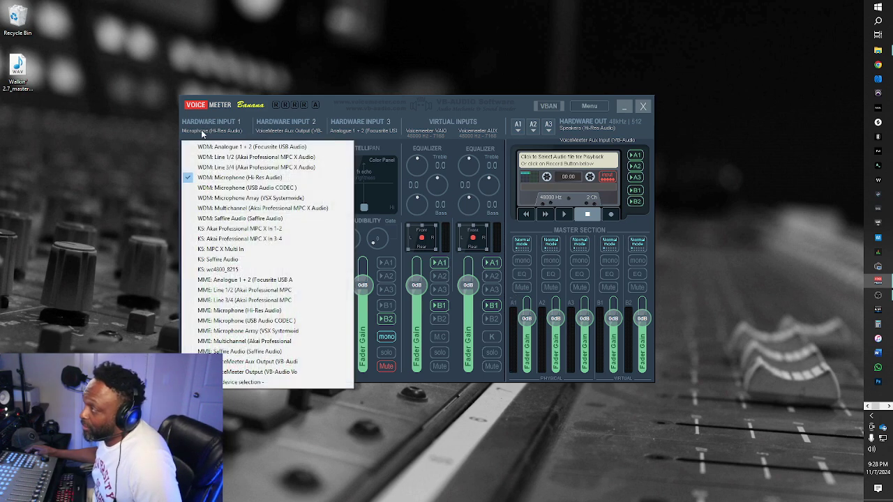
pyautogui.click(206, 178)
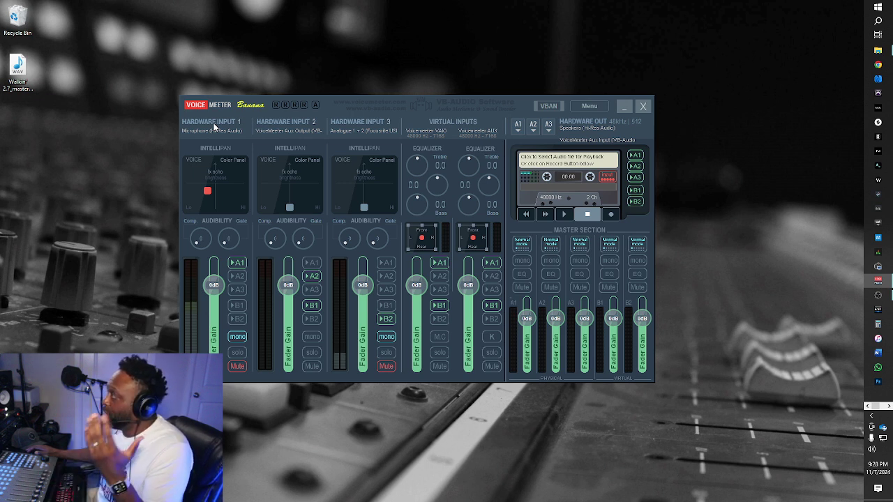
pyautogui.click(291, 132)
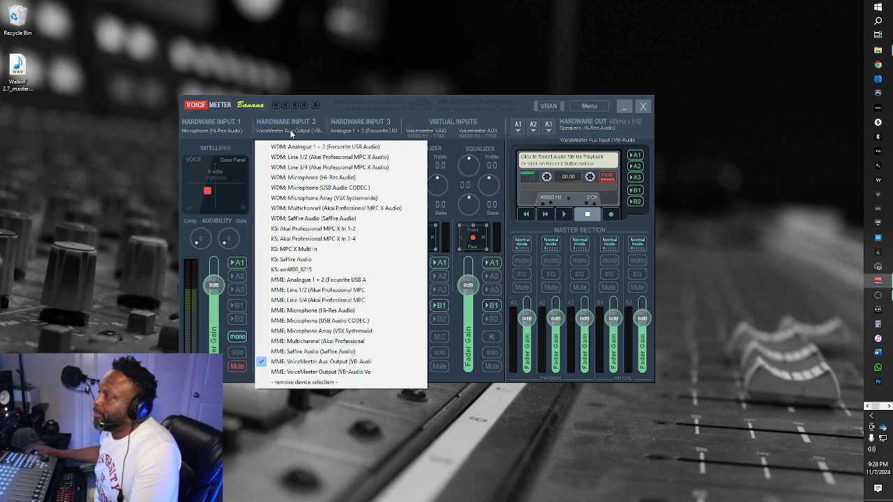
pyautogui.click(288, 109)
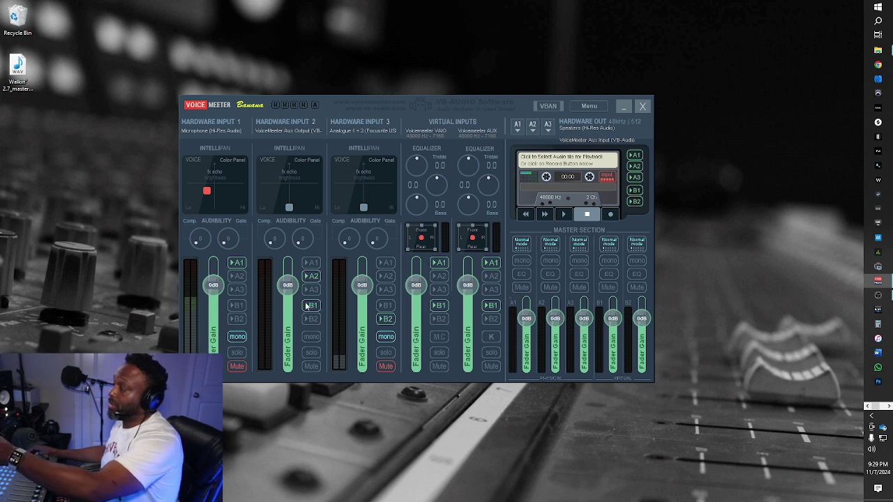
# - Examine the device choices for hardware outputs A2 and A3, leaving their assignments as they are
pyautogui.click(311, 277)
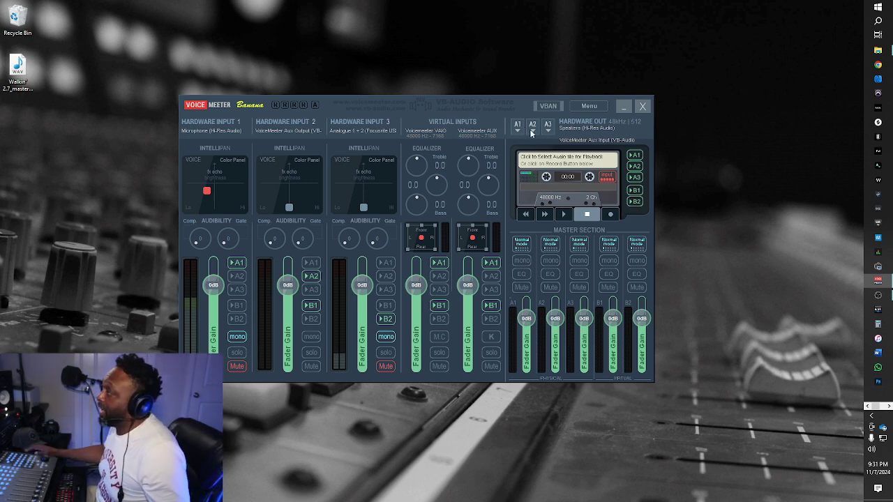
pyautogui.click(534, 126)
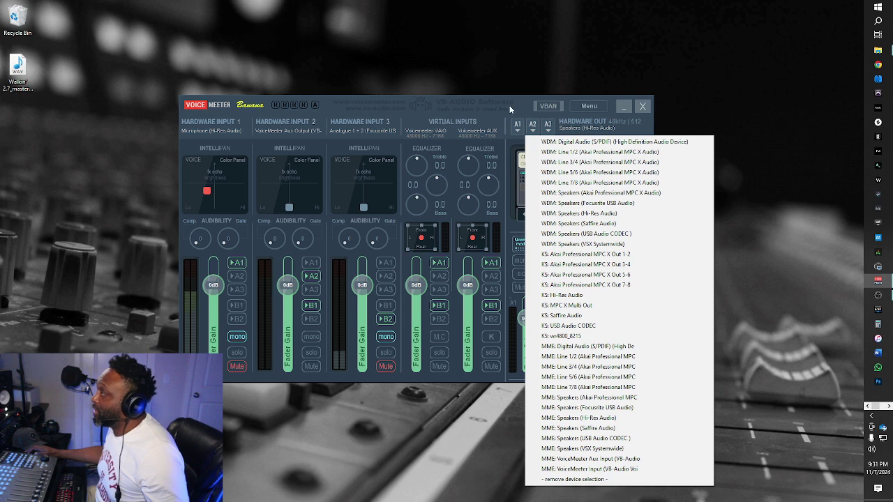
pyautogui.click(509, 105)
pyautogui.click(548, 127)
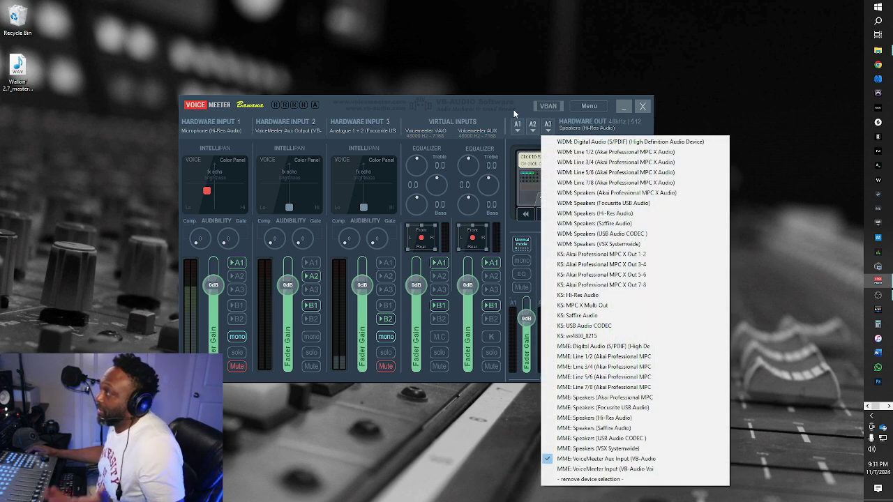
pyautogui.click(514, 110)
pyautogui.click(548, 126)
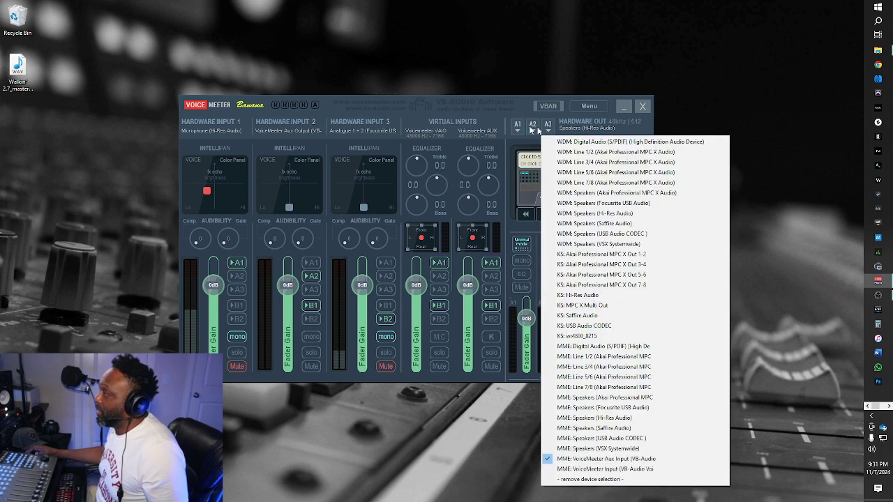
pyautogui.click(485, 104)
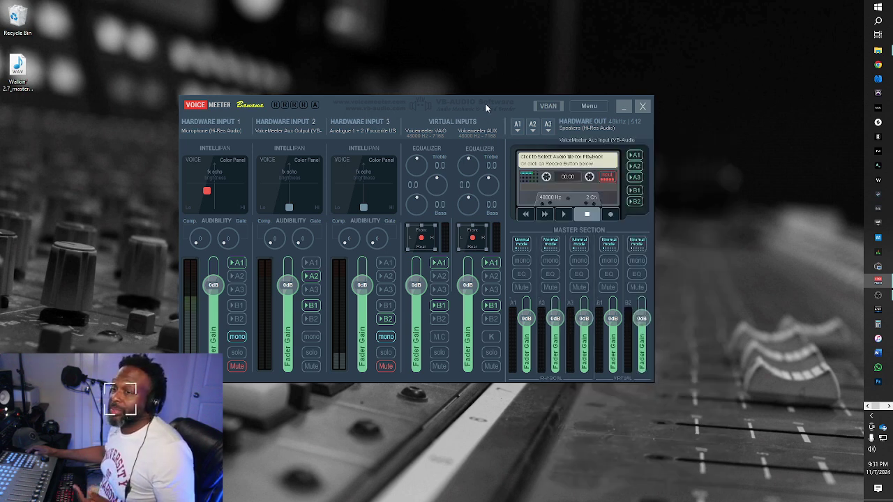
# - Recheck the output and input devices chosen in the Windows Sound settings and close them
pyautogui.click(877, 20)
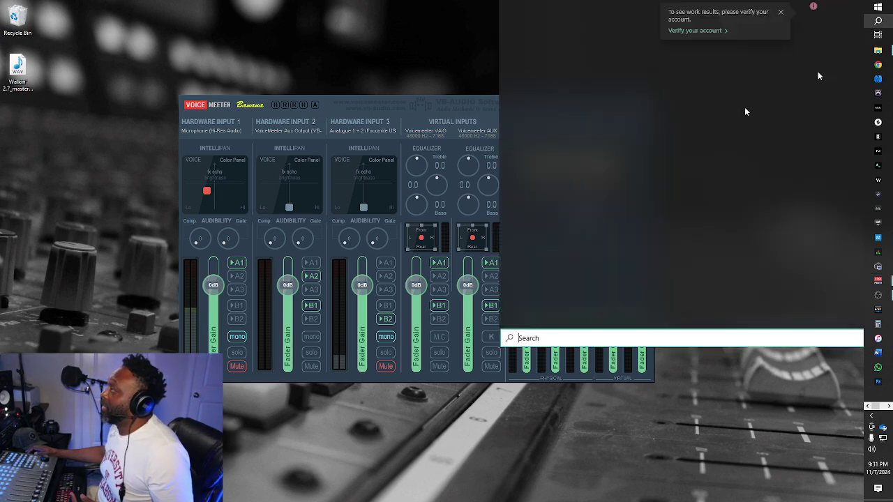
pyautogui.click(571, 81)
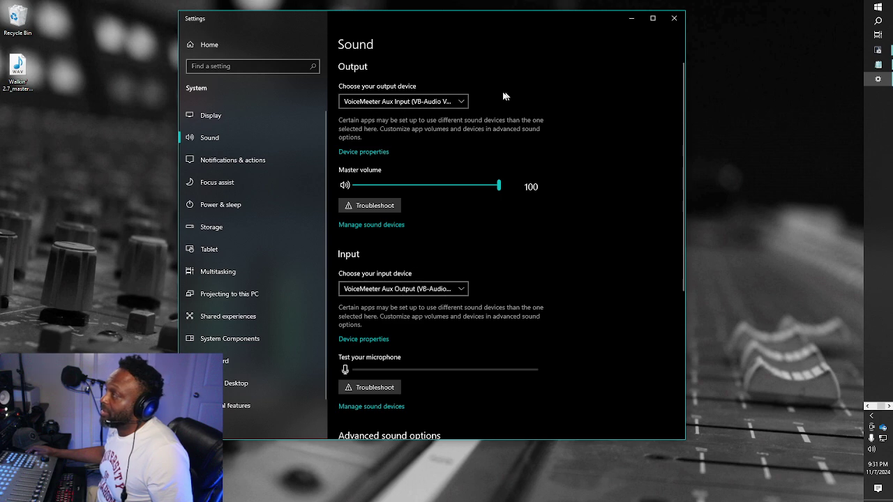
pyautogui.click(674, 18)
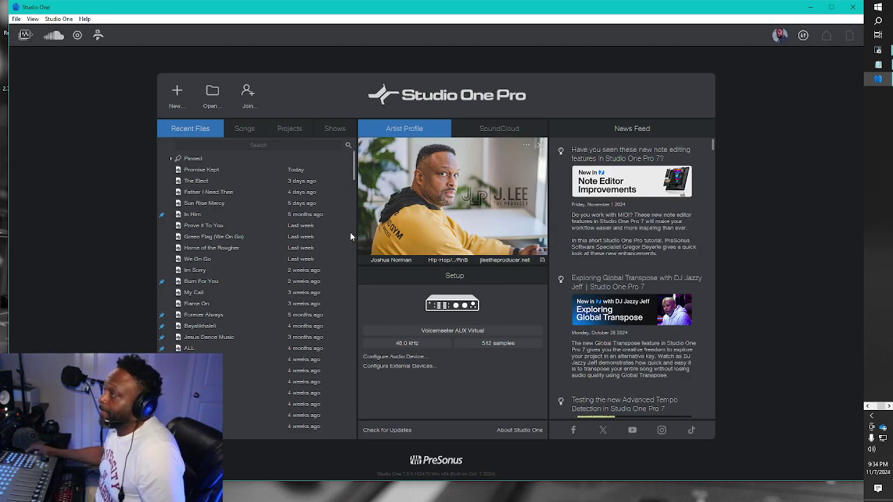
# - Open the recent song Promise Kept in Studio One, glance at Voicemeeter behind it and return to the song
pyautogui.click(202, 171)
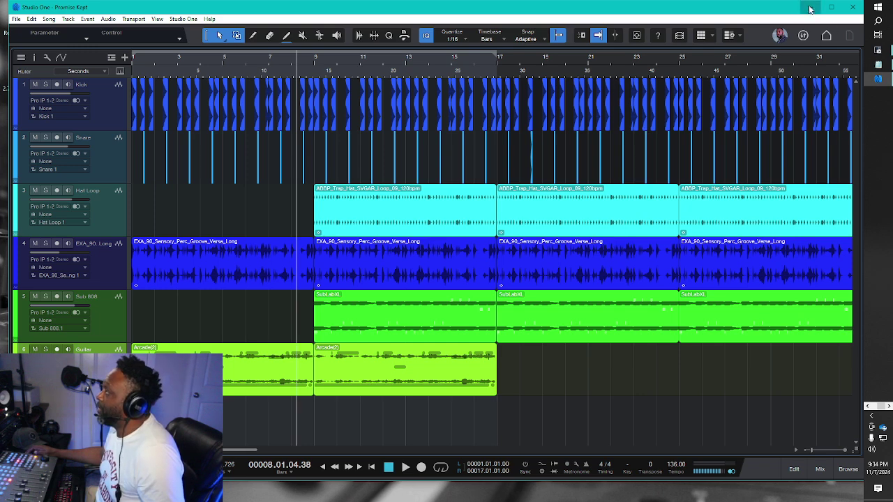
pyautogui.click(808, 7)
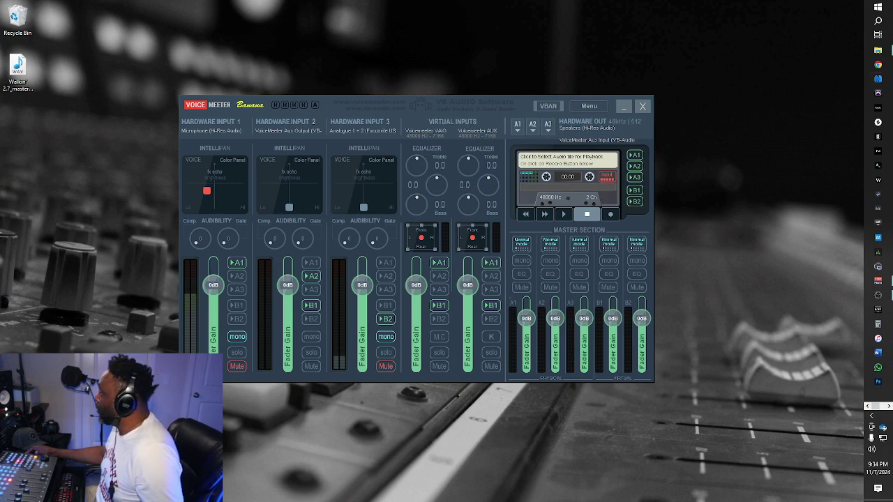
pyautogui.hotkey('alt', 'Tab')
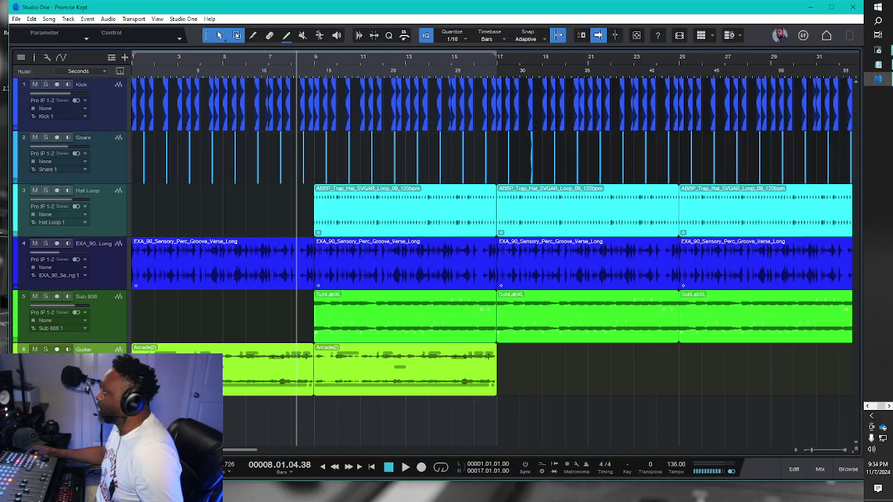
# - Open the Studio One options to review the settings, and minimize the song window to get back to Voicemeeter
pyautogui.click(183, 19)
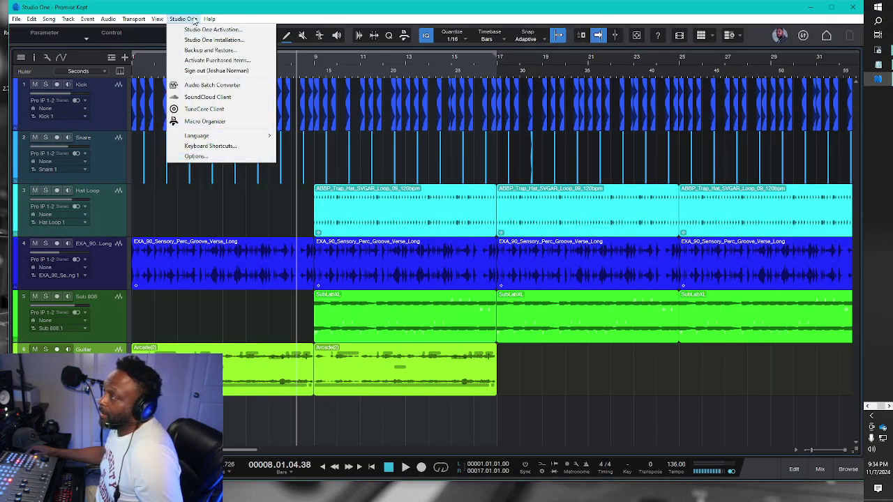
pyautogui.click(197, 156)
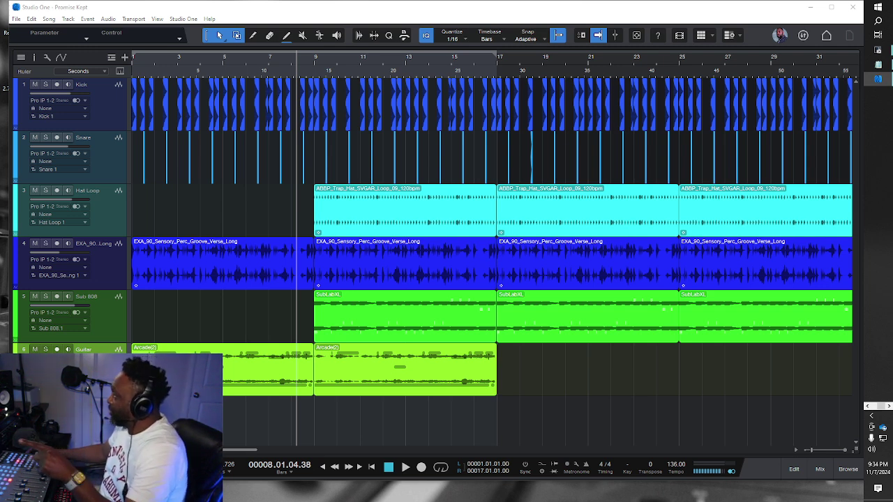
pyautogui.click(746, 180)
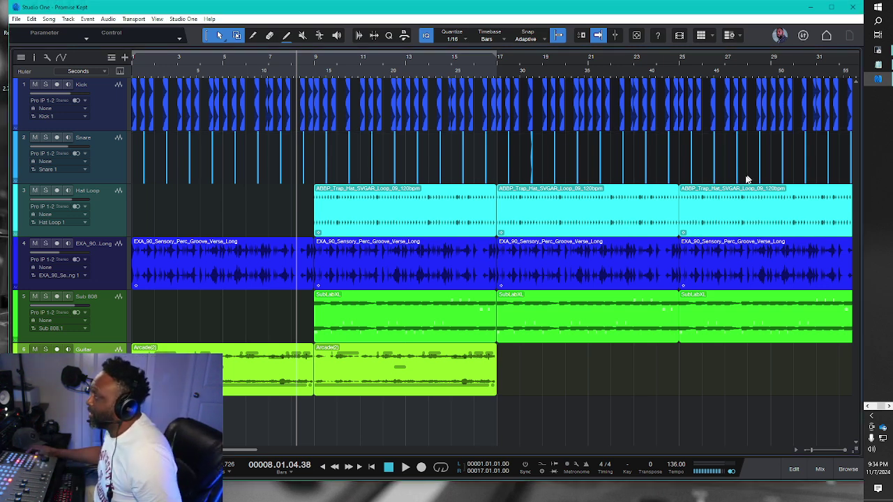
pyautogui.click(810, 7)
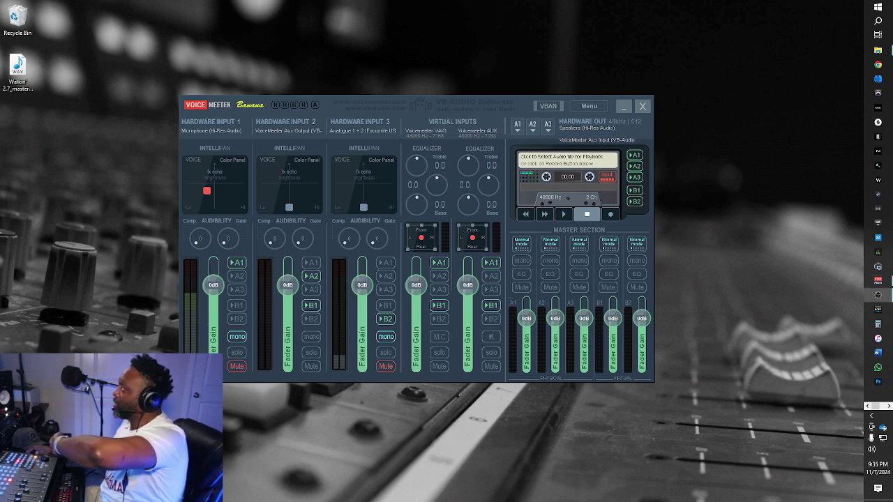
# - Switch to OBS and point out the Stream Mic and Desktop sources of the Desktop Tutorials scene
pyautogui.click(877, 295)
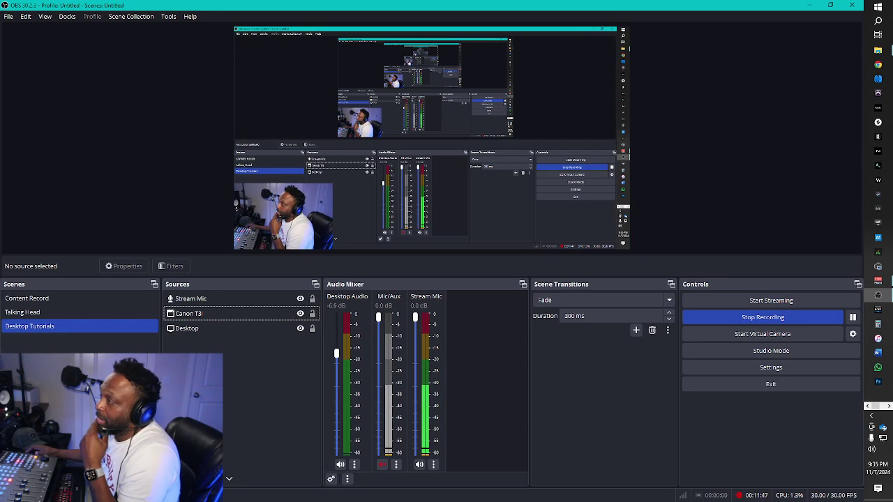
pyautogui.click(194, 300)
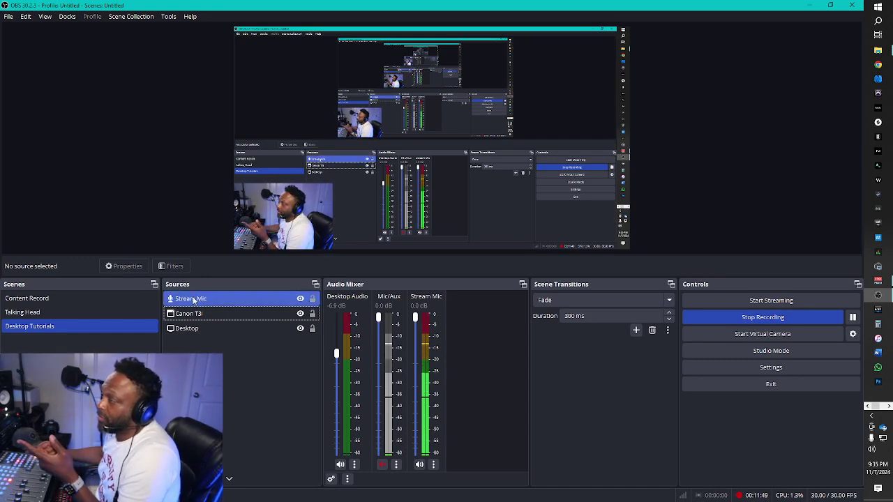
pyautogui.keyDown('ctrl'); pyautogui.click(197, 328); pyautogui.keyUp('ctrl')
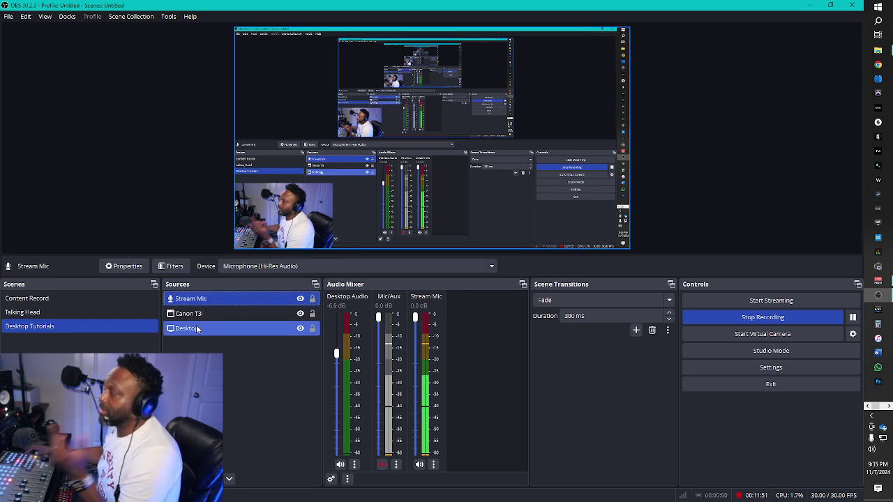
pyautogui.click(222, 393)
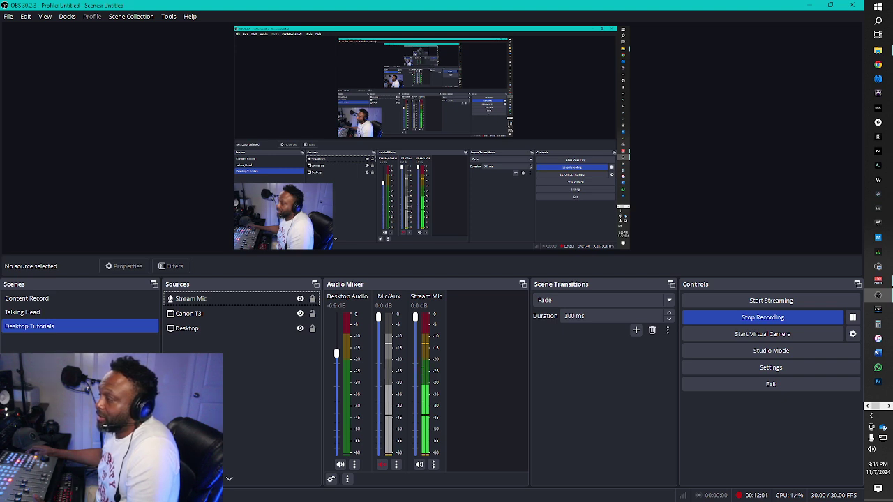
# - Look at the creation options for a new Audio Input Capture source and leave without adding one
pyautogui.click(171, 478)
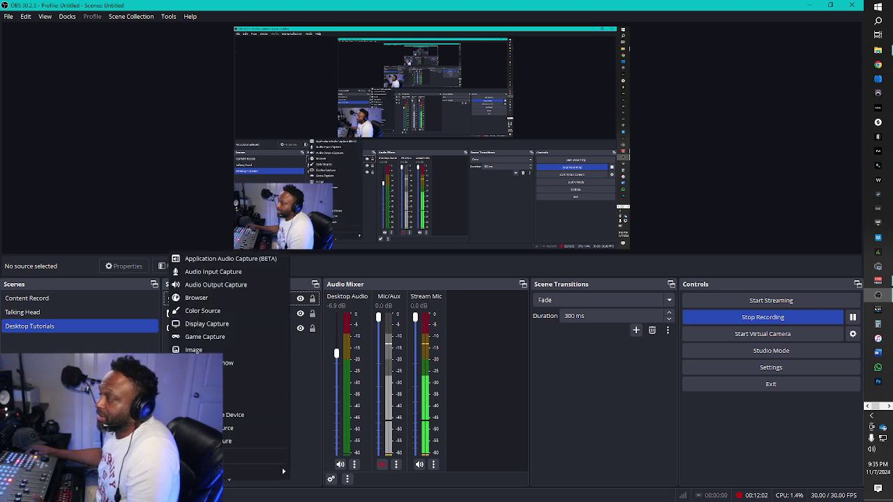
pyautogui.click(201, 273)
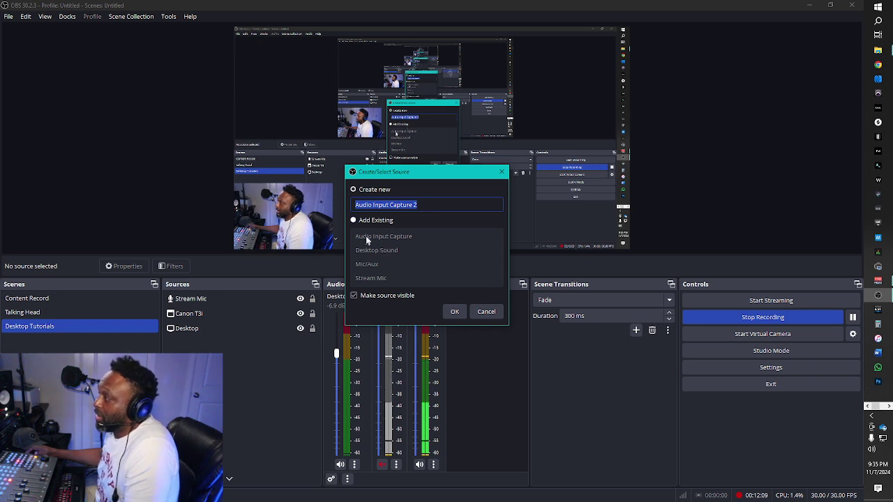
pyautogui.click(486, 312)
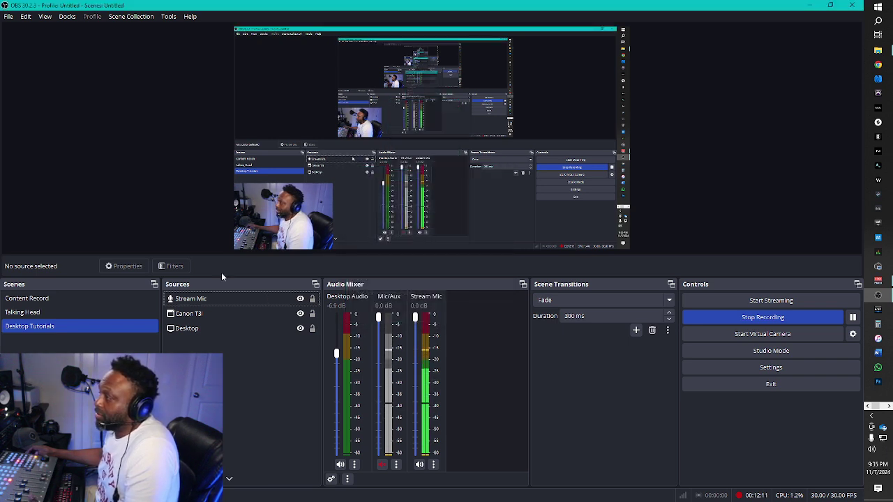
# - Examine the device choices for the Stream Mic source, keeping Microphone (Hi-Res Audio) selected
pyautogui.click(205, 300)
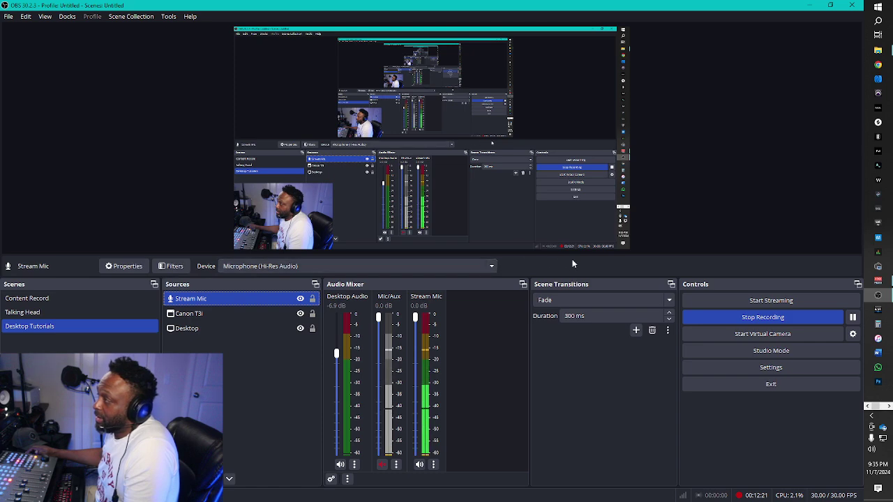
pyautogui.click(243, 266)
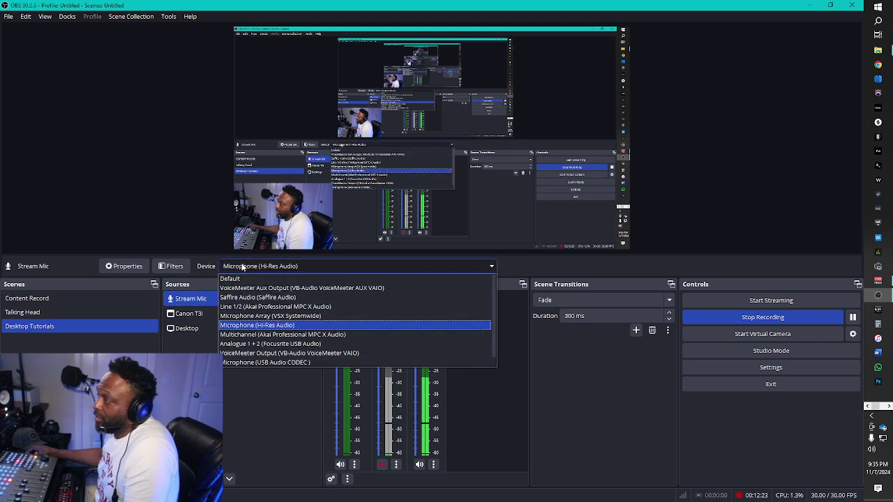
pyautogui.click(201, 243)
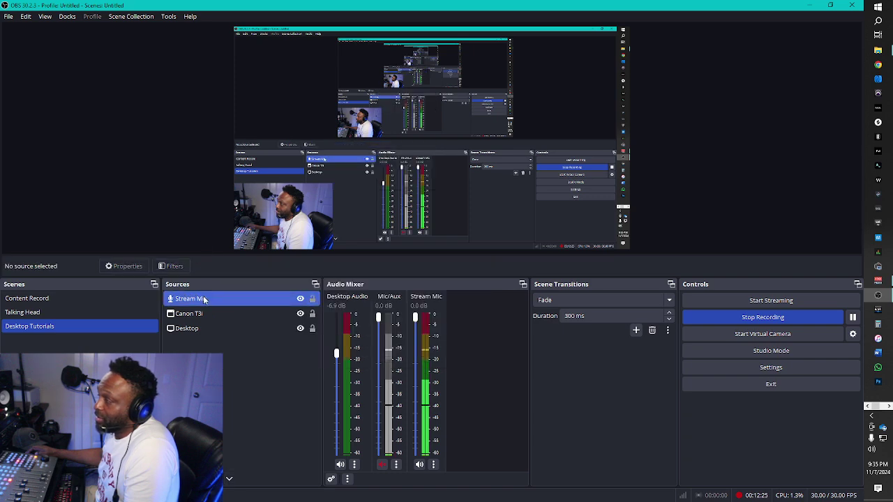
pyautogui.doubleClick(204, 299)
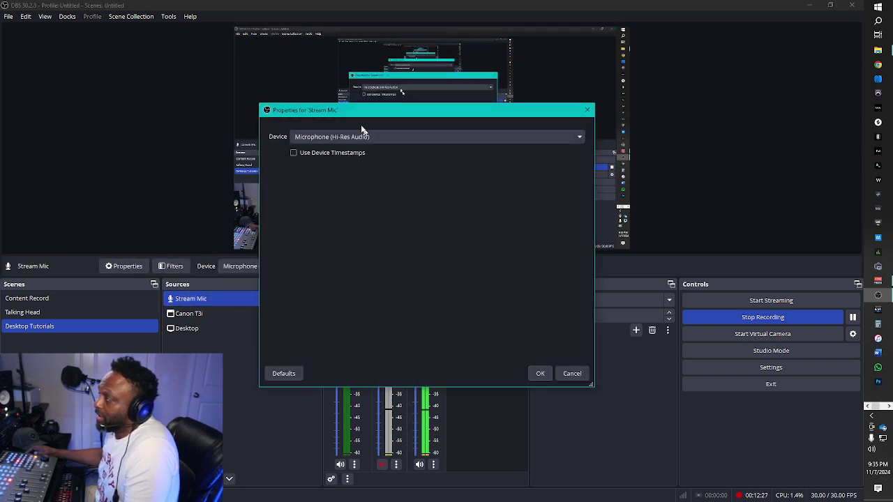
pyautogui.click(337, 136)
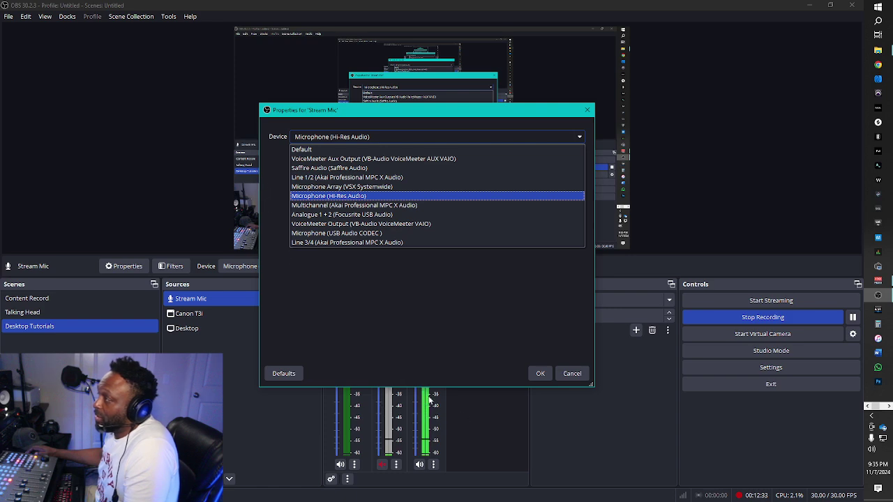
pyautogui.click(541, 375)
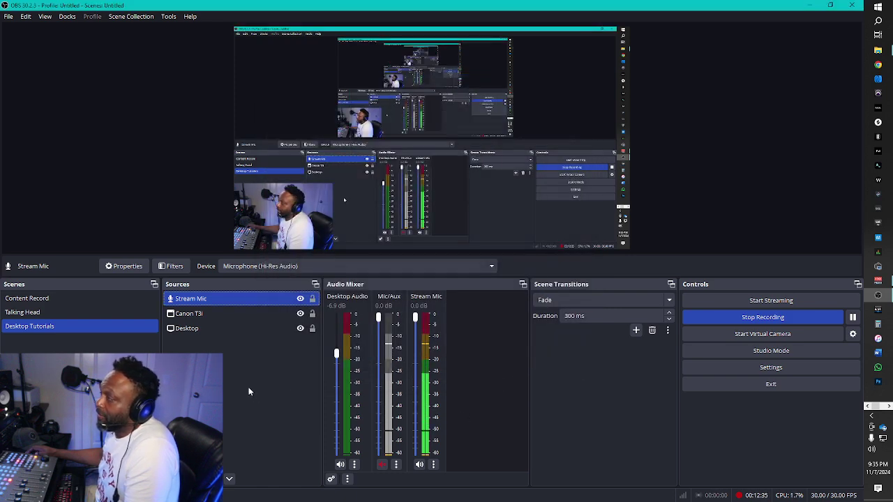
# - Recheck the device assigned in the Stream Mic source's properties and close them without changes
pyautogui.click(255, 390)
pyautogui.click(219, 313)
pyautogui.click(213, 299)
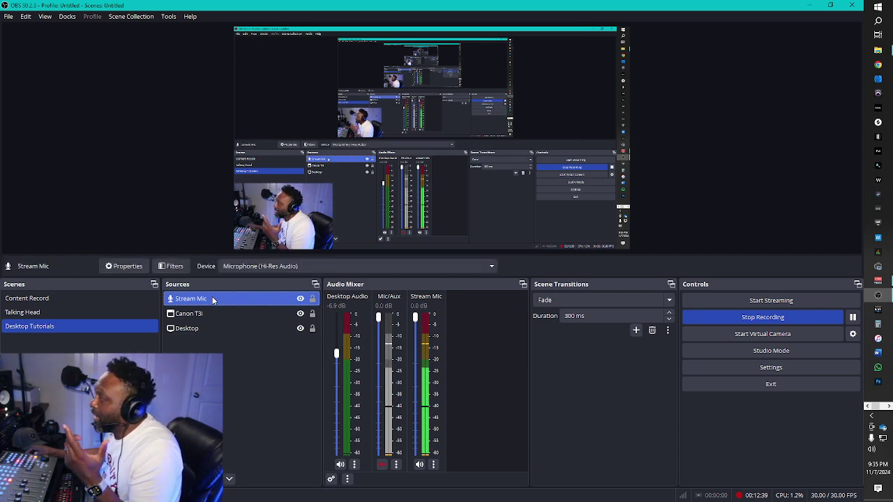
pyautogui.doubleClick(213, 299)
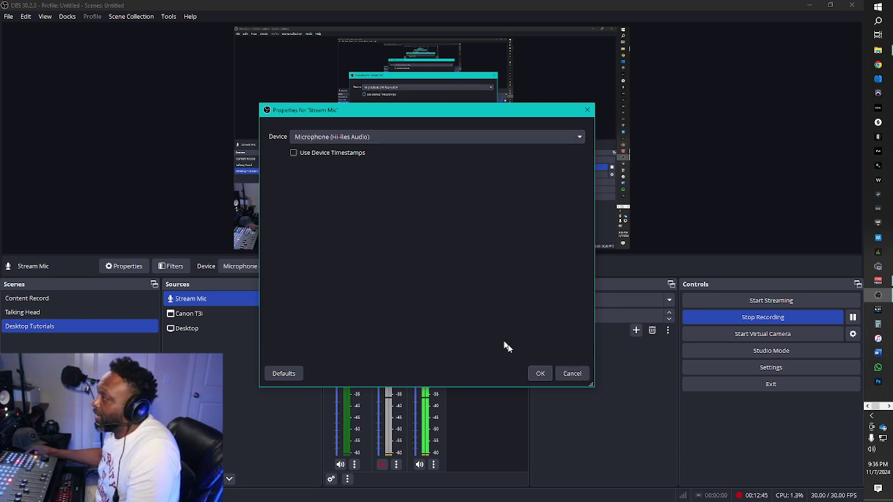
pyautogui.click(572, 373)
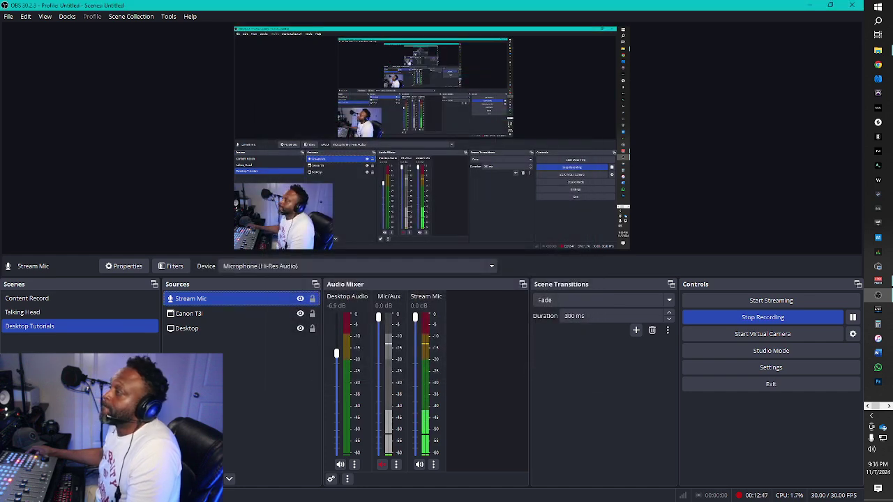
# - Inspect the Canon T3i camera source and its placement in the scene preview, and clear the selection
pyautogui.click(201, 317)
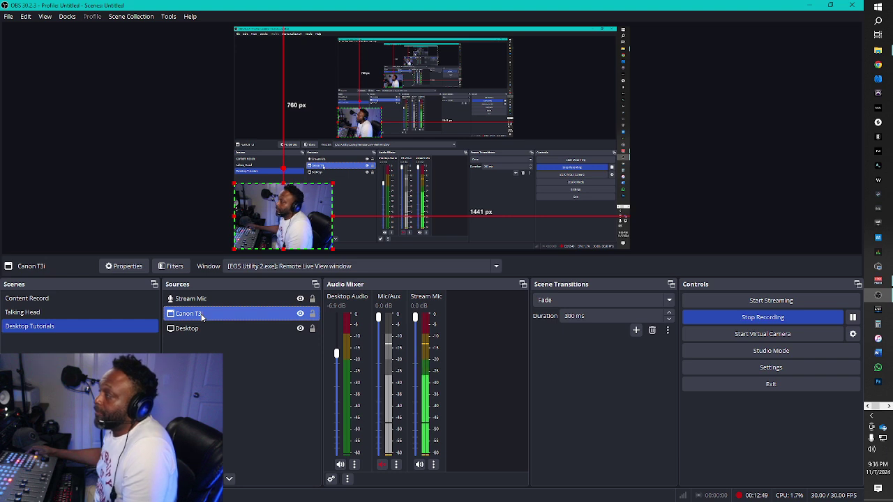
pyautogui.click(201, 315)
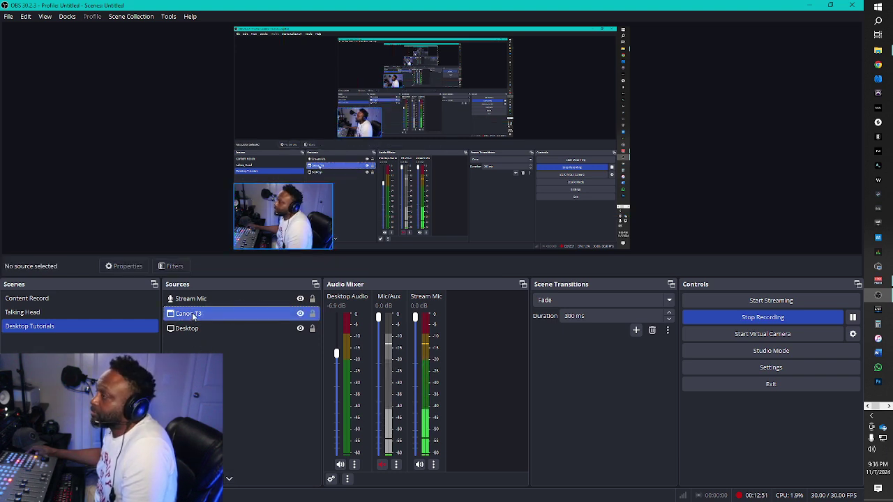
pyautogui.click(201, 349)
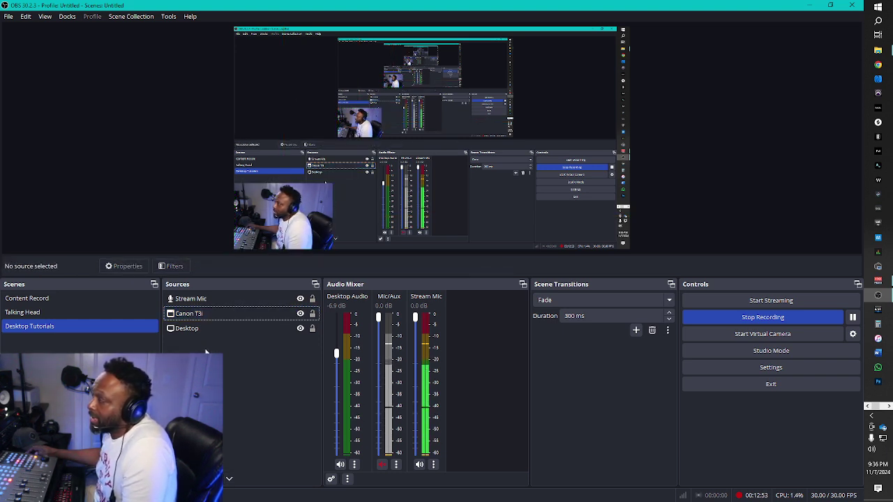
pyautogui.click(201, 314)
pyautogui.click(200, 350)
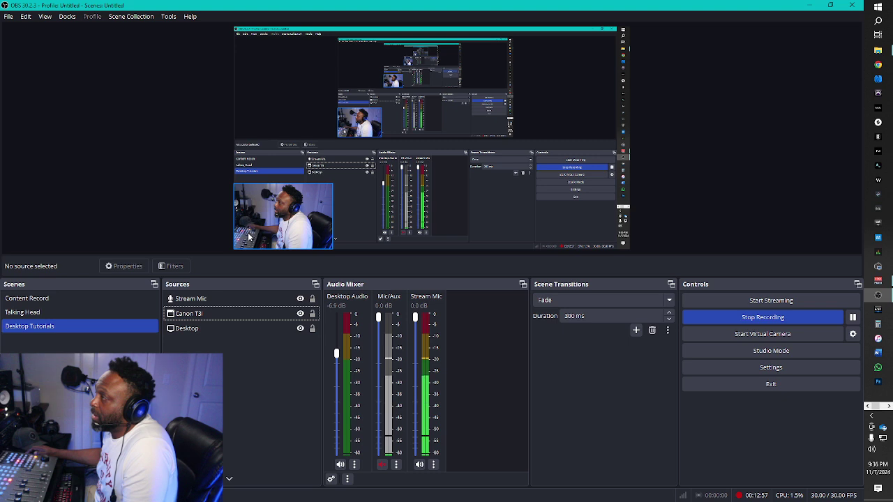
pyautogui.click(185, 313)
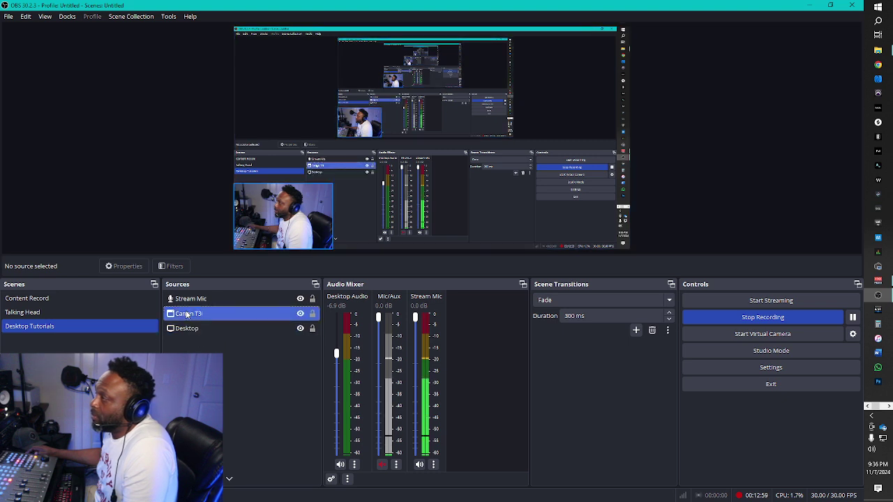
pyautogui.click(183, 328)
pyautogui.click(172, 314)
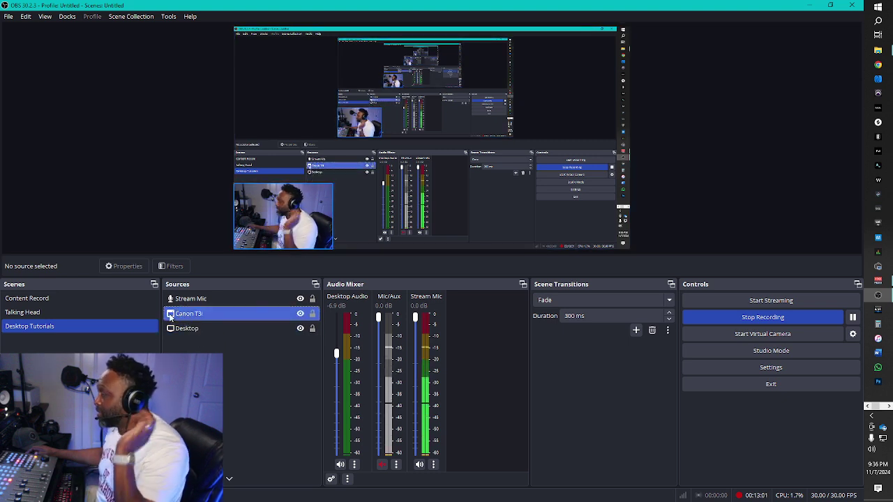
pyautogui.click(173, 352)
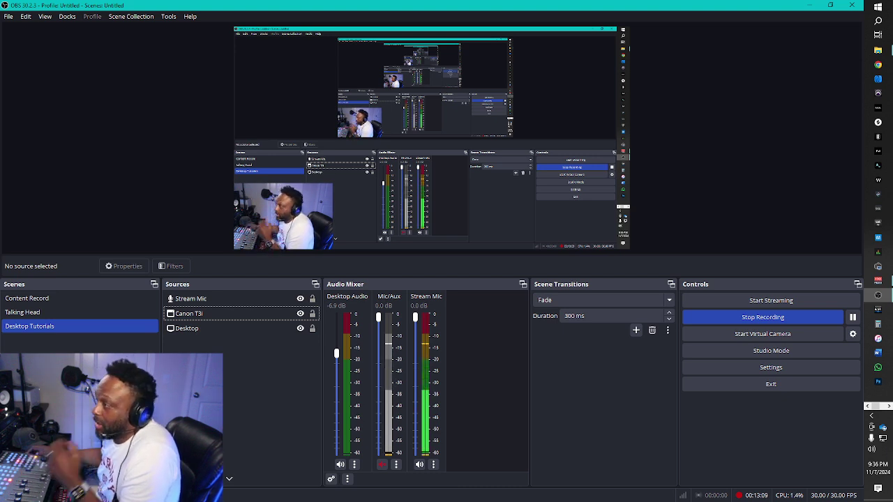
# - Review the existing audio inputs offered for an Audio Input Capture source, cancel, and glance over the source types again
pyautogui.click(168, 479)
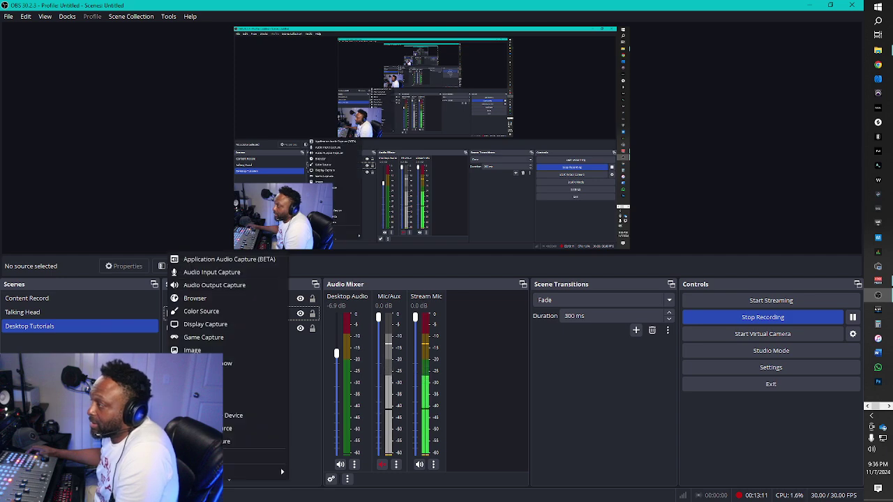
pyautogui.click(218, 272)
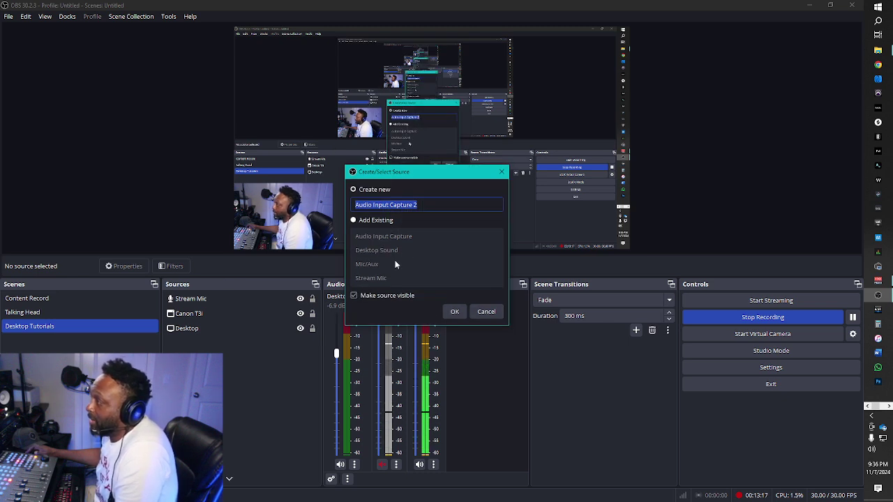
pyautogui.click(356, 221)
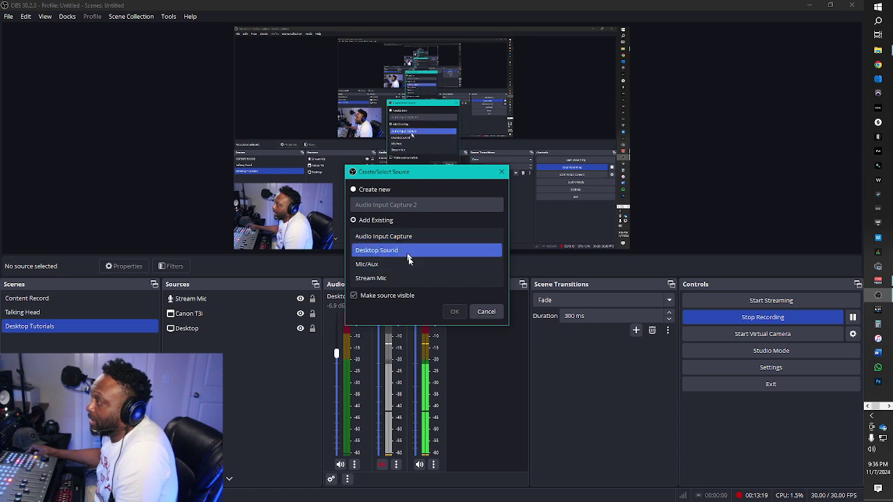
pyautogui.click(486, 312)
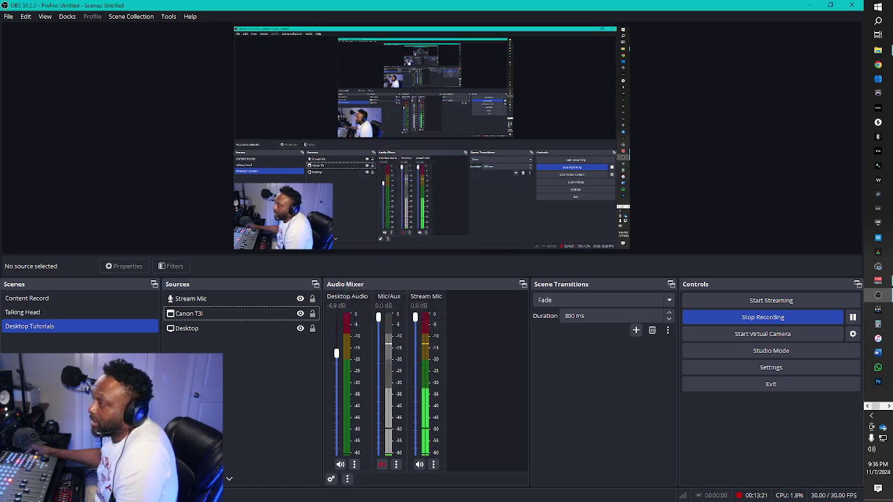
pyautogui.click(169, 479)
pyautogui.click(296, 429)
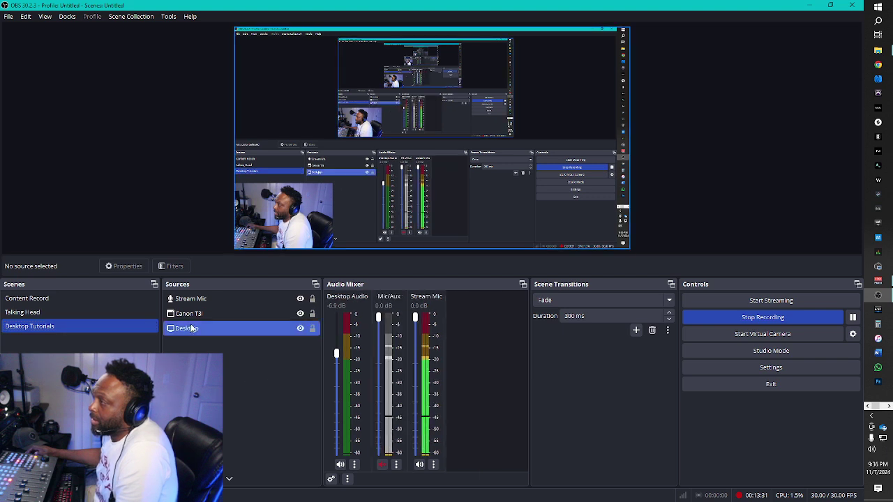
pyautogui.click(171, 479)
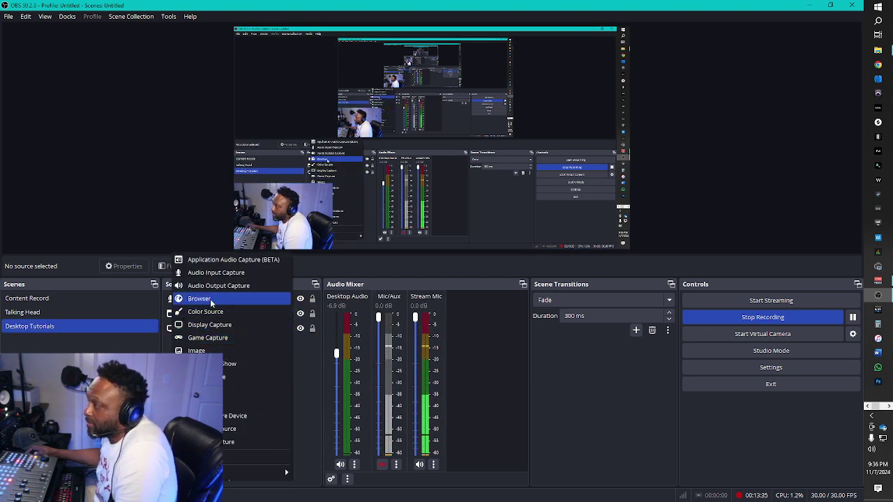
pyautogui.click(306, 398)
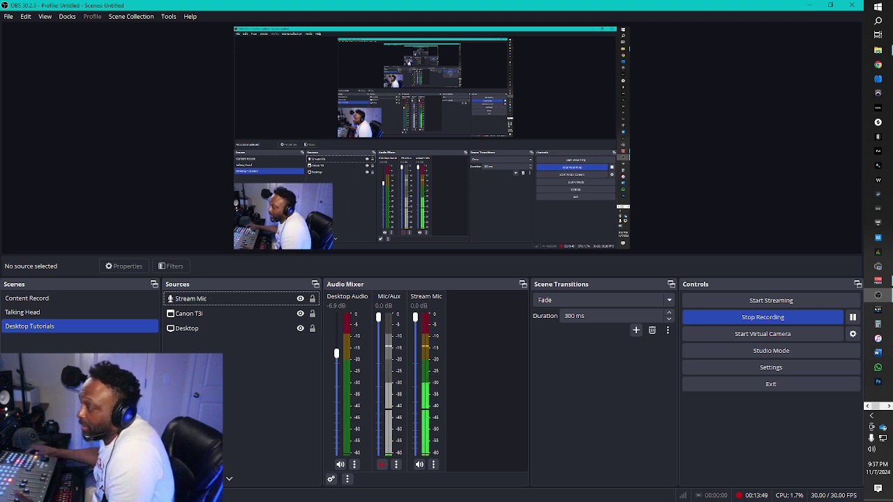
pyautogui.click(169, 478)
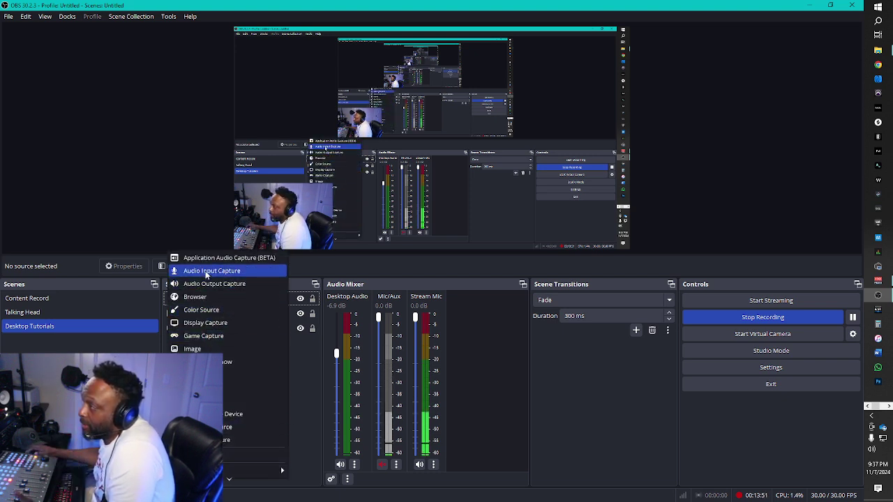
pyautogui.click(104, 300)
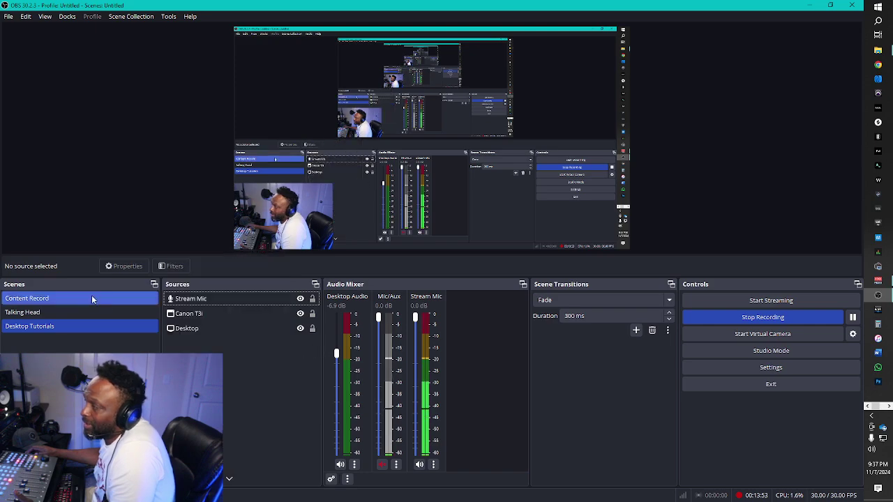
pyautogui.click(91, 298)
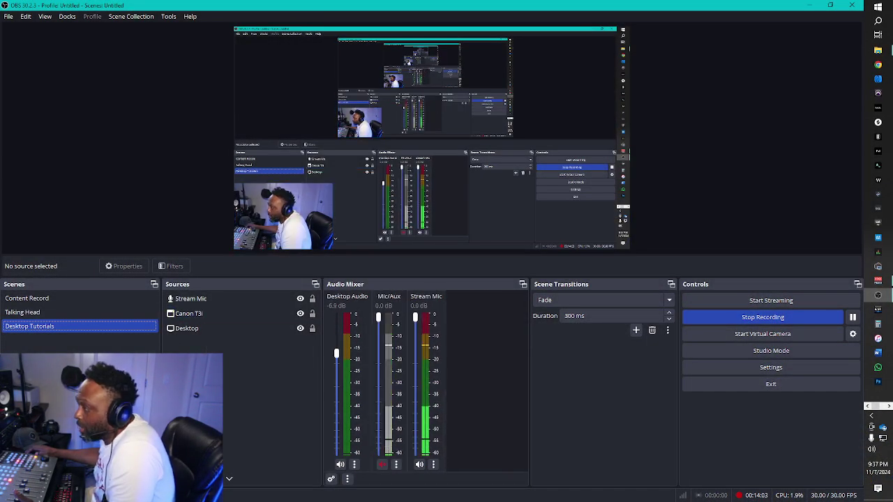
# - Add a new Audio Input Capture source named DAW AUDIO to the Desktop Tutorials scene
pyautogui.click(171, 480)
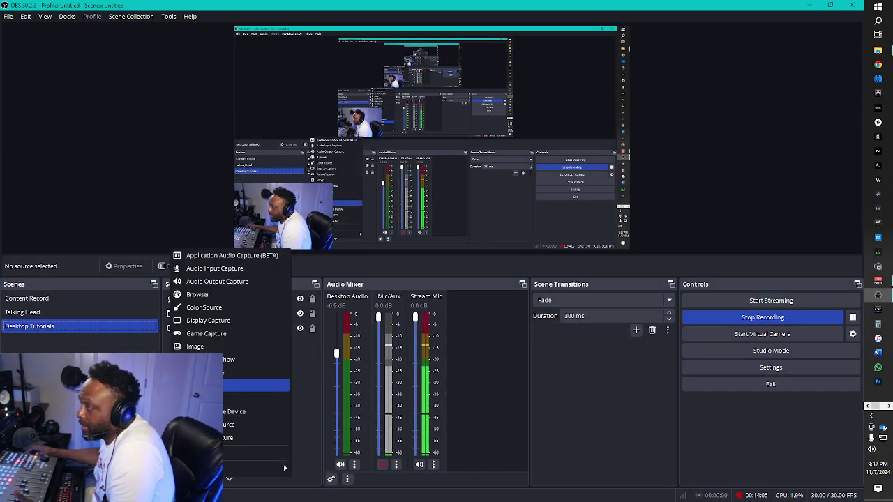
pyautogui.click(188, 270)
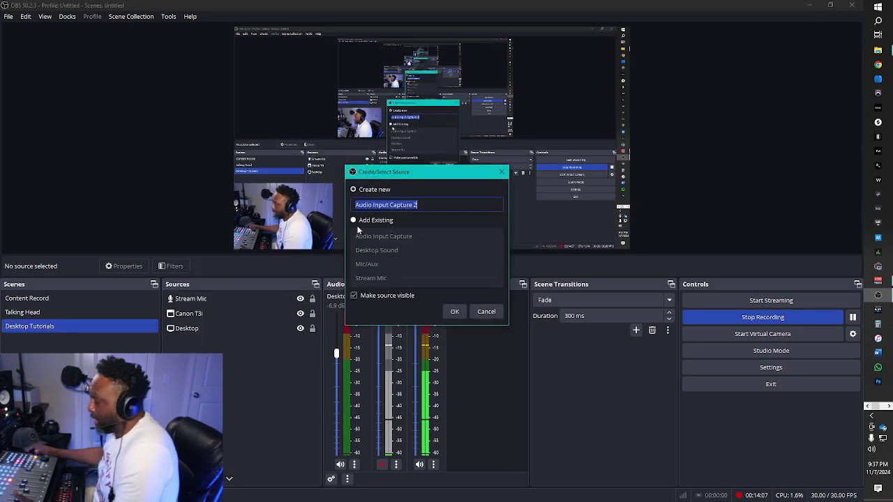
pyautogui.write('DAW ')
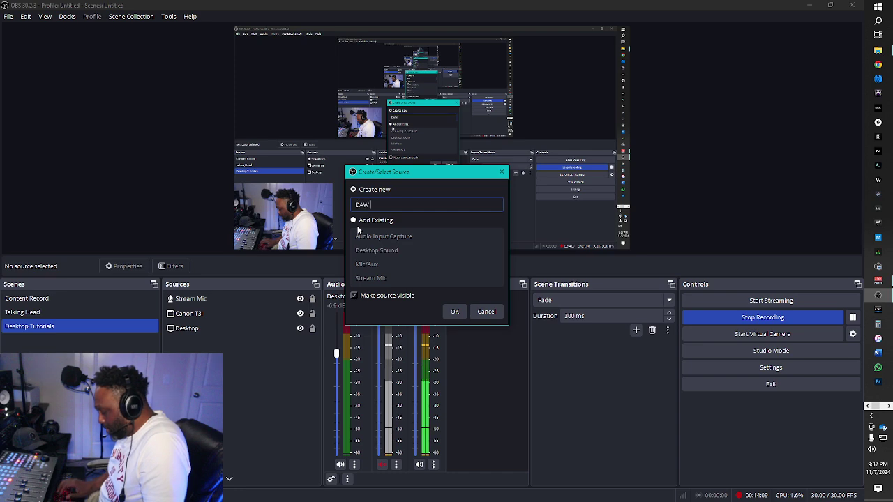
pyautogui.write('AUDIO')
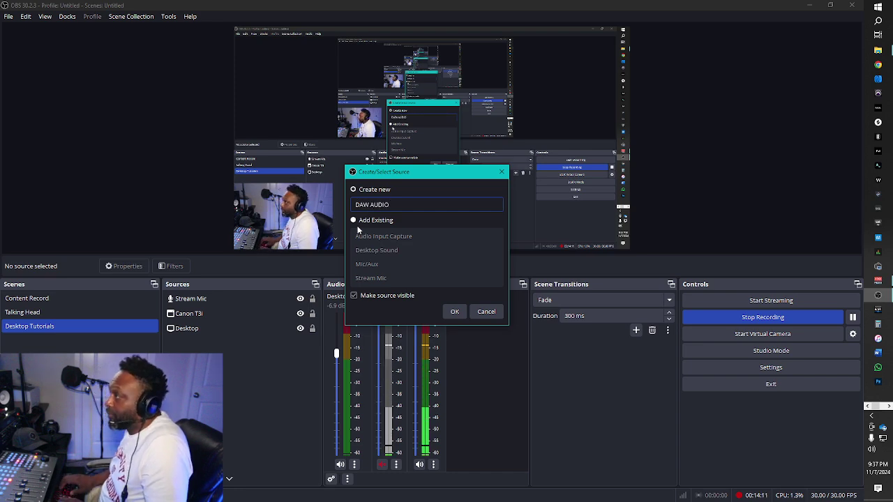
pyautogui.press('Return')
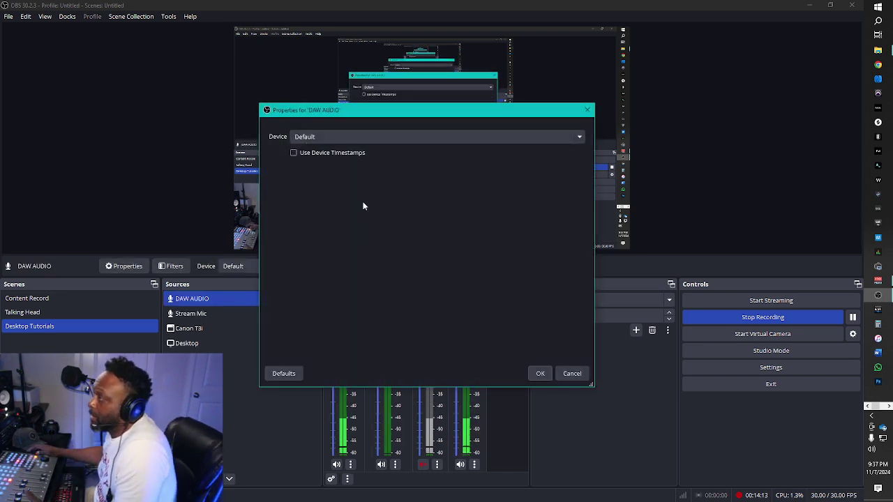
# - Assign VoiceMeeter Aux Output (VB-Audio VoiceMeeter AUX VAIO) to DAW AUDIO and lower its mixer level to -3.0 dB
pyautogui.click(370, 138)
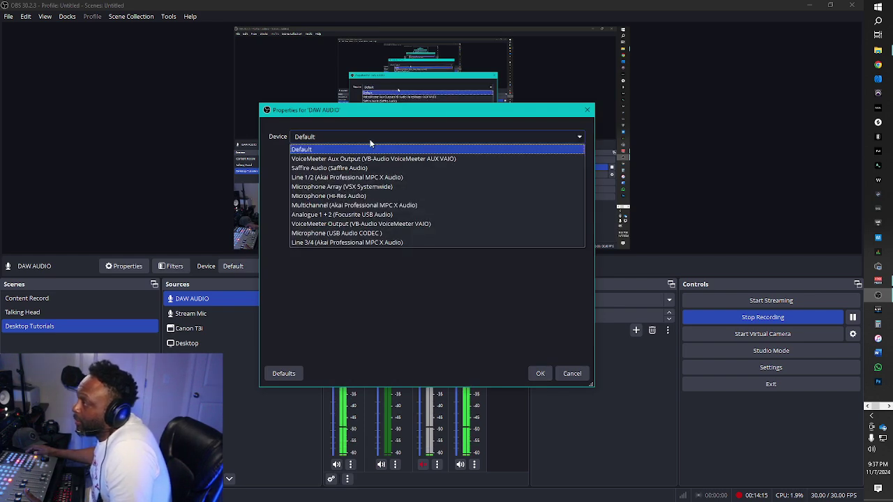
pyautogui.click(328, 159)
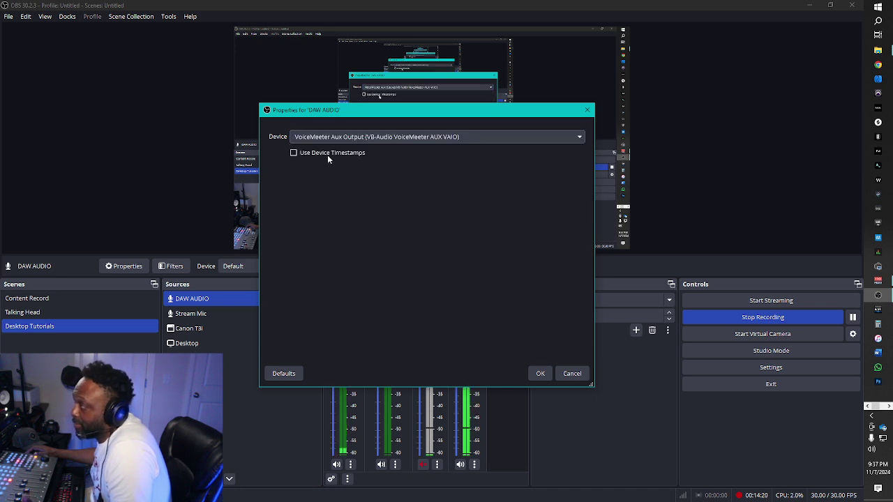
pyautogui.click(536, 373)
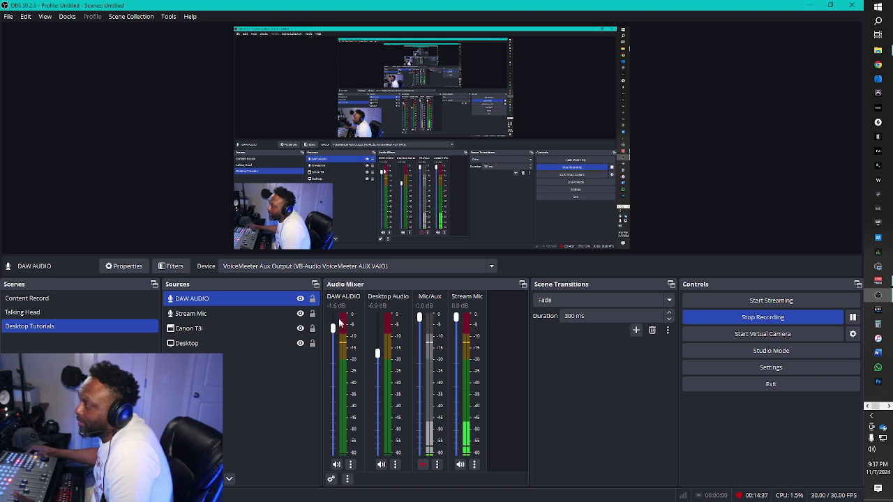
pyautogui.moveTo(334, 331); pyautogui.dragTo(334, 337)
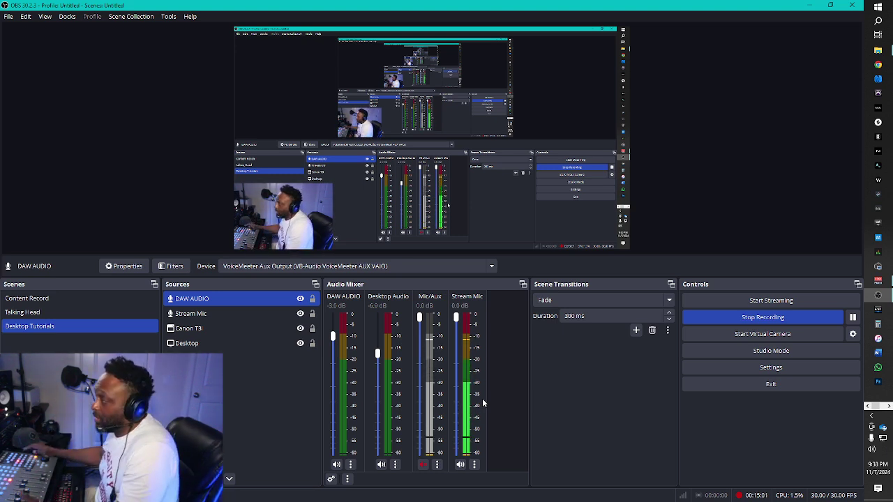
pyautogui.click(251, 413)
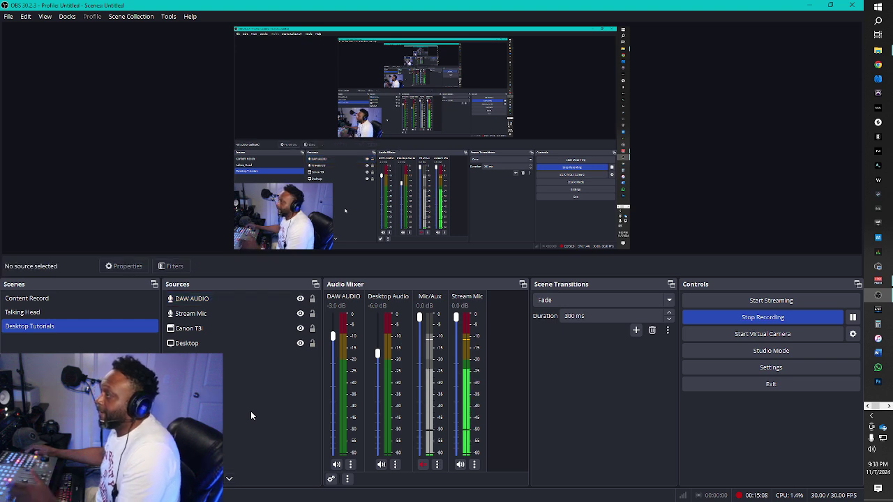
# - Check the devices assigned to the Stream Mic and DAW AUDIO sources and clear the selection
pyautogui.click(199, 313)
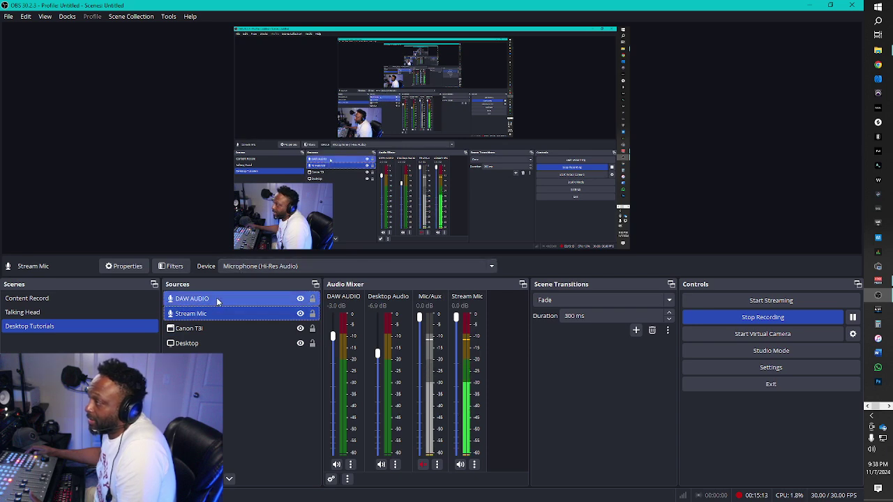
pyautogui.click(216, 299)
pyautogui.click(223, 380)
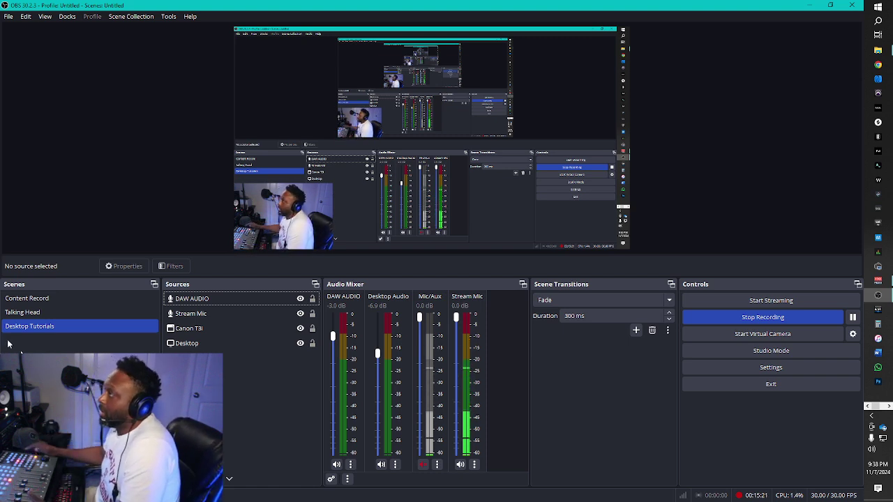
# - Switch to Studio One, play the opening bars of the song and stop playback
pyautogui.doubleClick(443, 5)
pyautogui.click(760, 55)
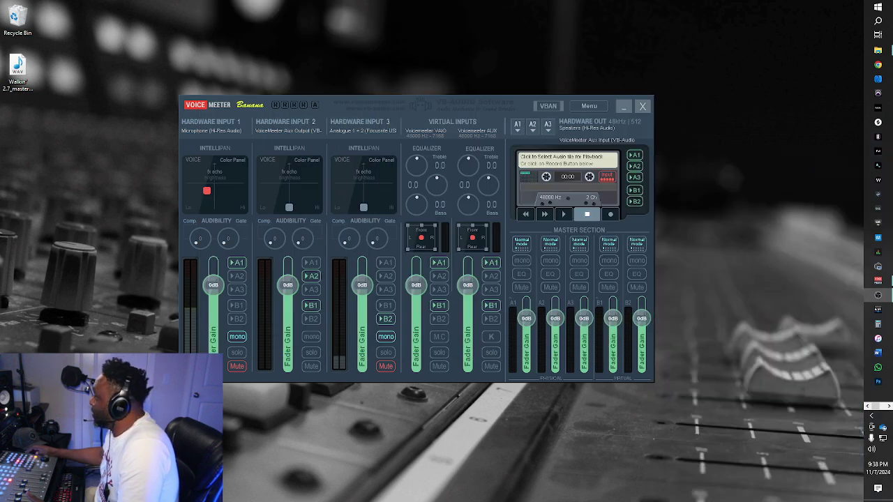
pyautogui.hotkey('alt', 'Tab')
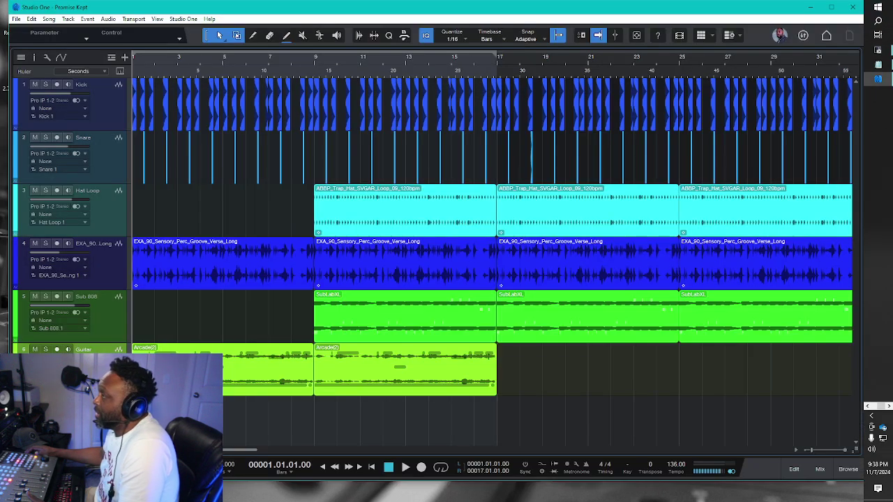
pyautogui.press('space')
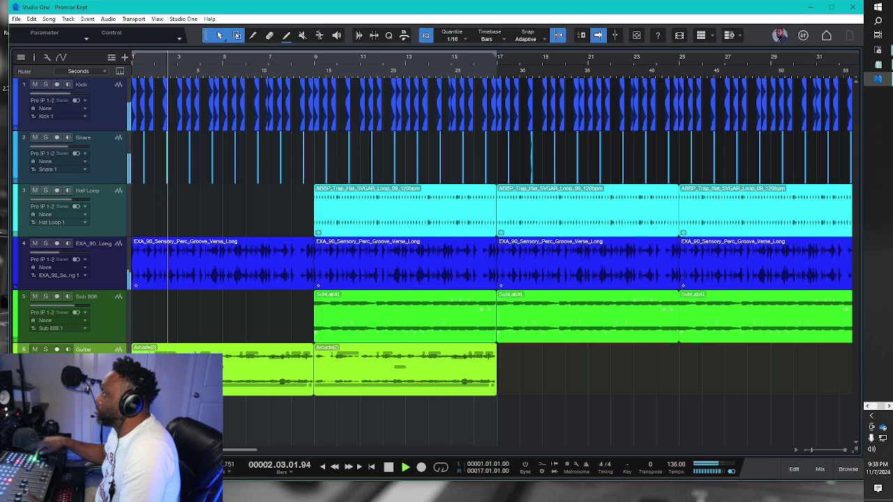
pyautogui.press('space')
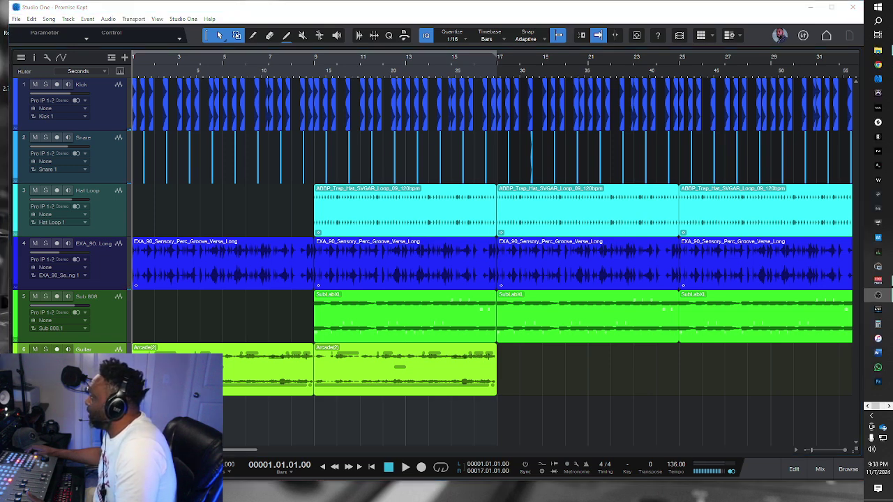
# - Switch back to OBS and review the device choices for DAW AUDIO, keeping VoiceMeeter Aux Output (VB-Audio VoiceMeeter AUX VAIO) selected
pyautogui.hotkey('alt', 'Tab')
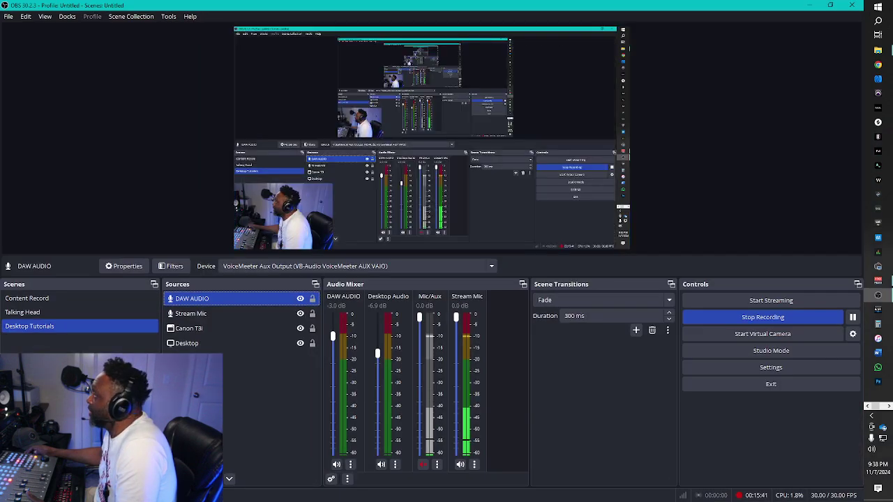
pyautogui.doubleClick(192, 298)
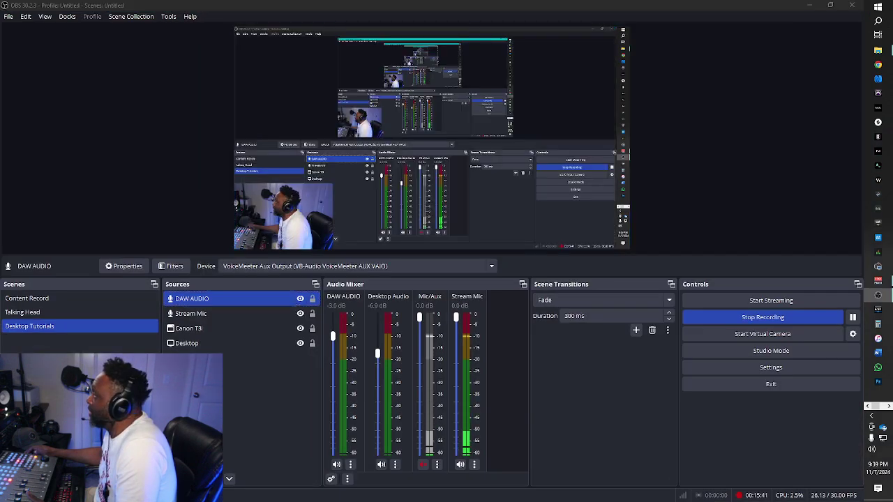
pyautogui.moveTo(495, 108); pyautogui.dragTo(459, 99)
pyautogui.click(649, 357)
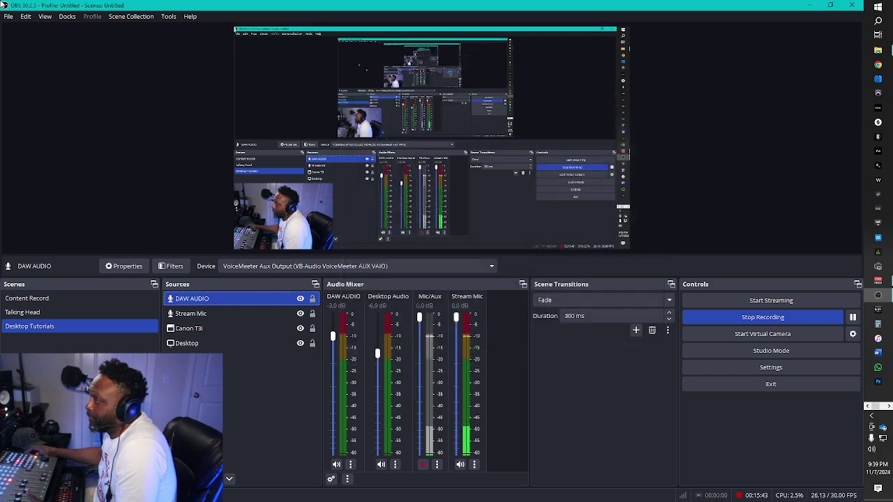
pyautogui.click(274, 266)
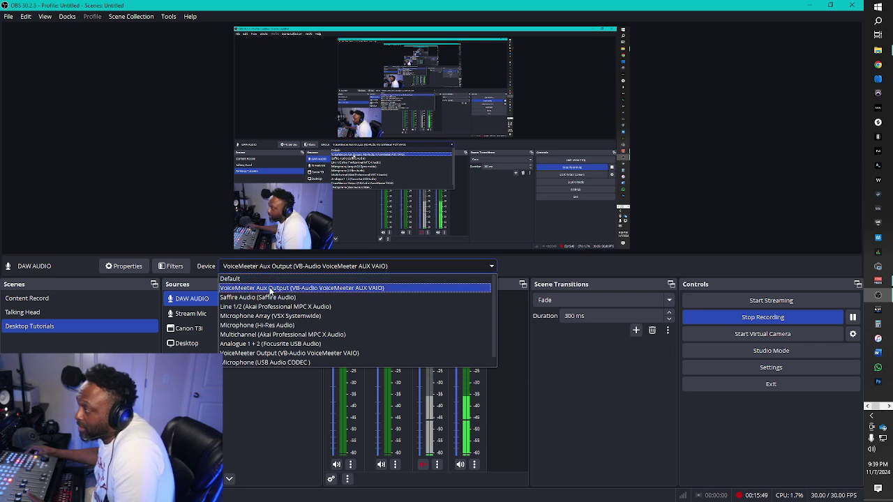
pyautogui.click(270, 291)
pyautogui.click(268, 380)
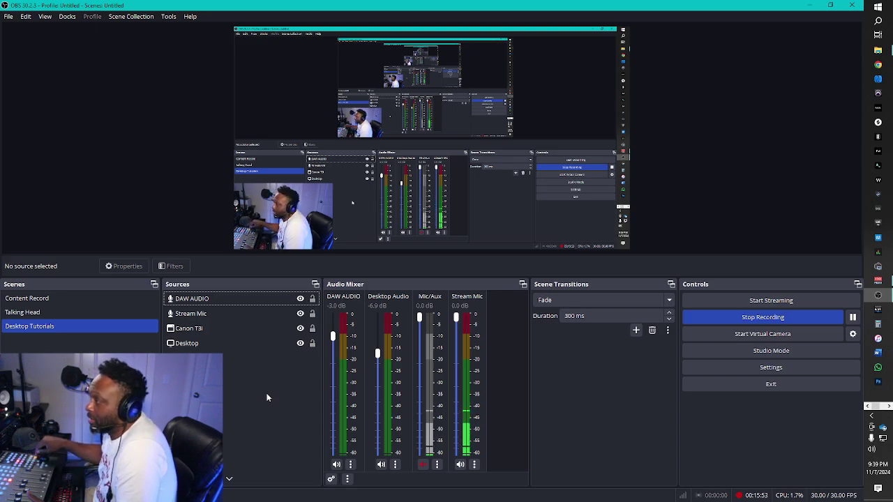
# - Glance at the Content Record scene and set DAW AUDIO's device in Desktop Tutorials to VoiceMeeter Output (VB-Audio VoiceMeeter VAIO)
pyautogui.click(118, 297)
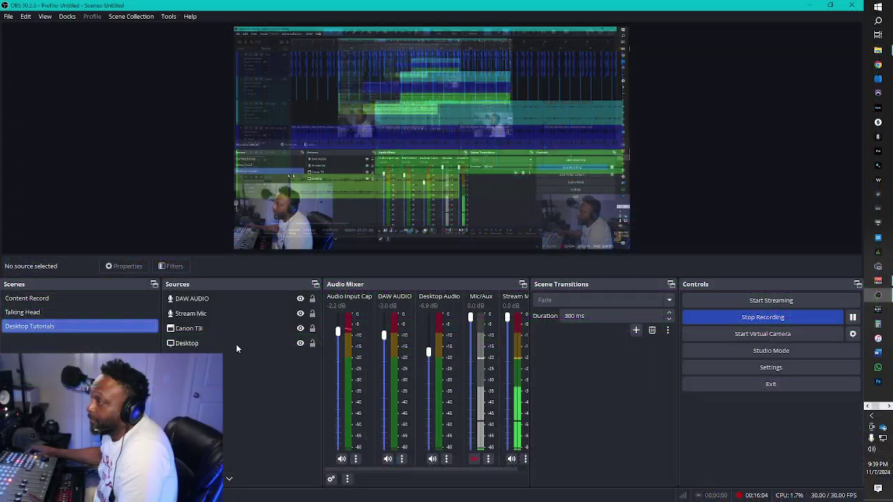
pyautogui.click(218, 302)
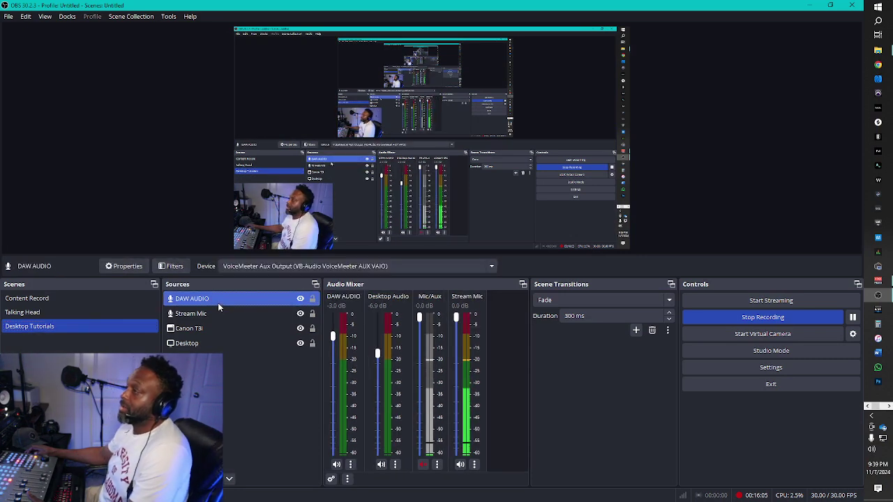
pyautogui.click(288, 264)
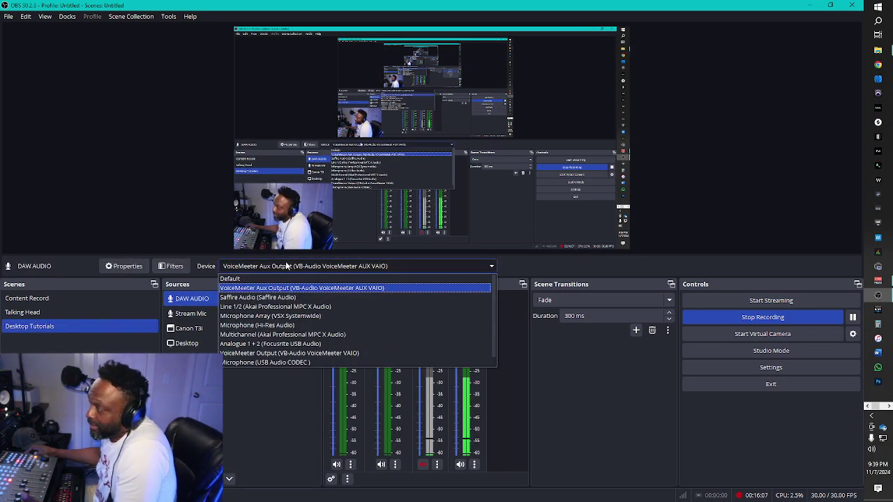
pyautogui.click(281, 352)
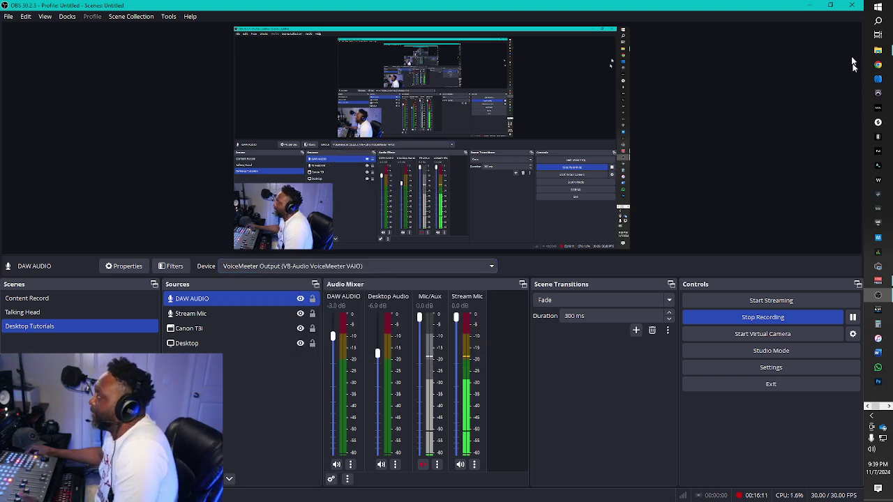
# - Recheck DAW AUDIO's device options against the routing in Voicemeeter Banana, return to OBS and clear the source selection
pyautogui.doubleClick(253, 304)
pyautogui.click(570, 371)
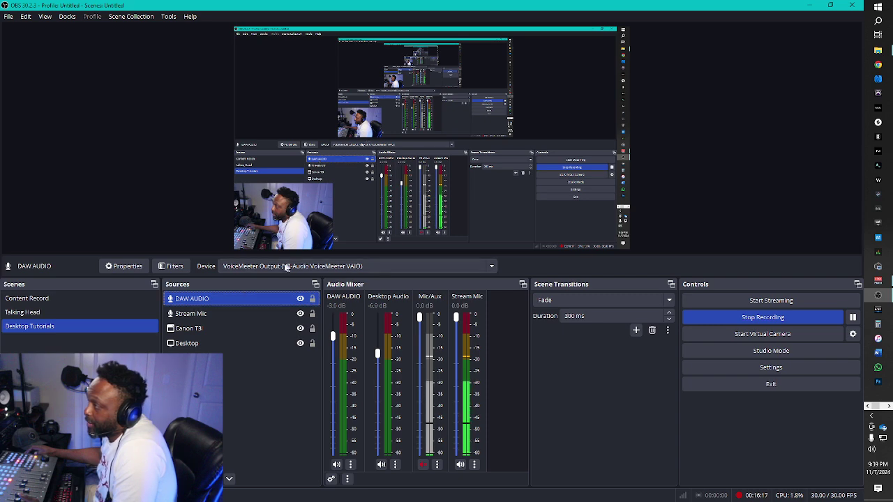
pyautogui.click(257, 267)
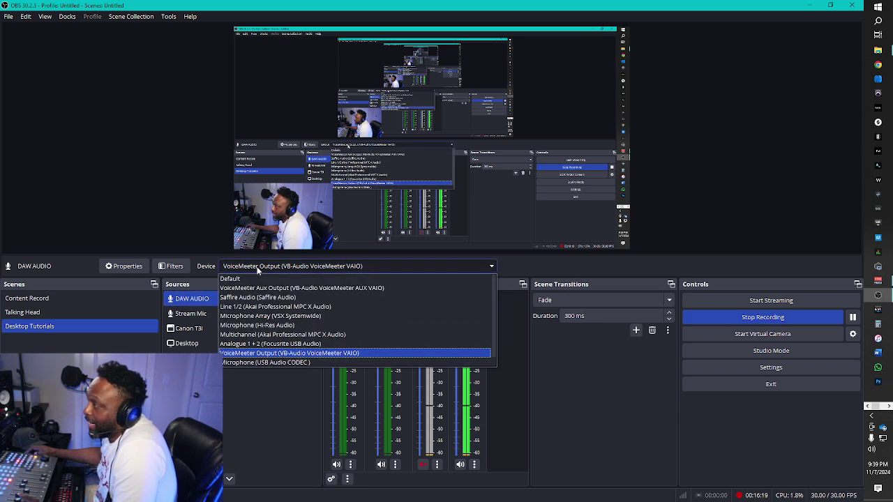
pyautogui.click(590, 264)
pyautogui.click(878, 280)
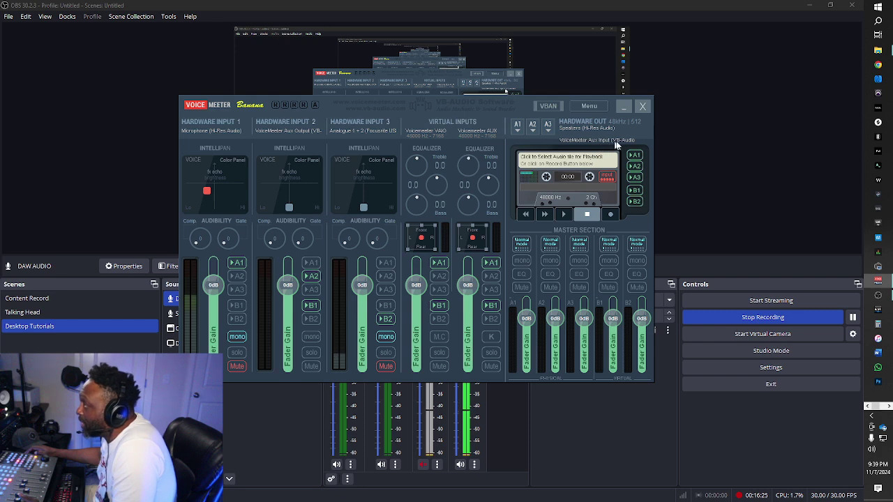
pyautogui.click(620, 105)
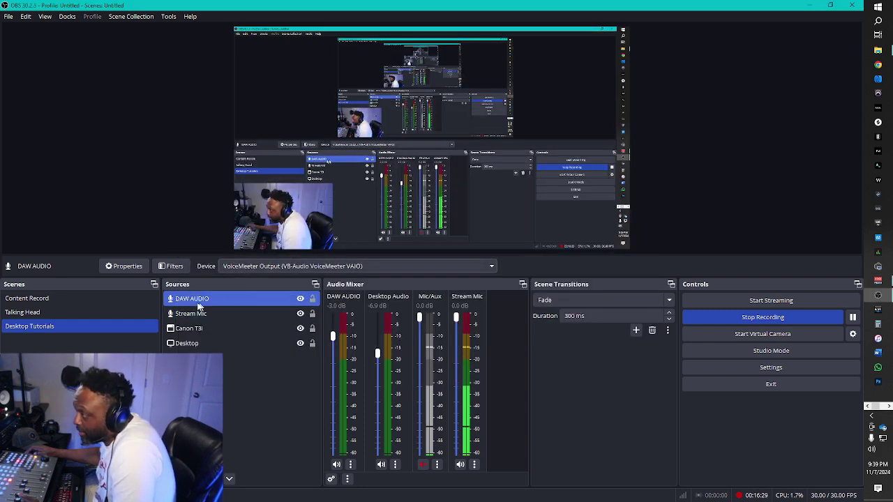
pyautogui.click(278, 417)
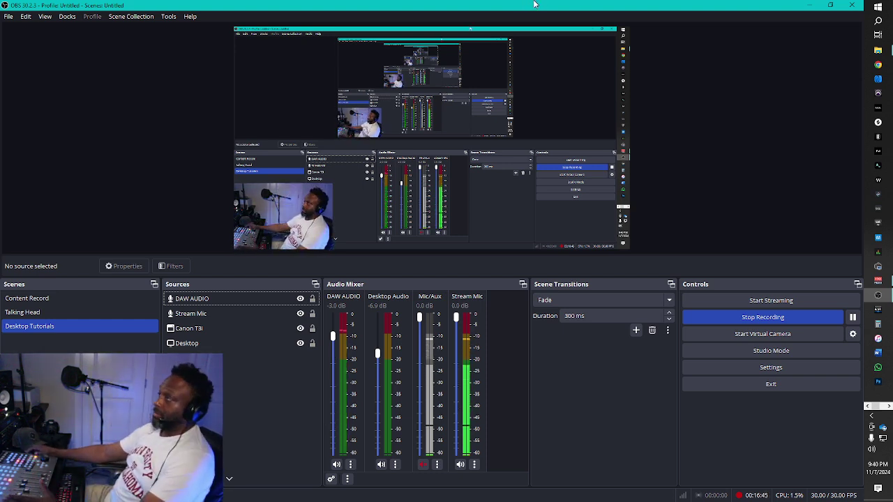
# - Minimize Studio One, open the Windows Sound settings, examine the chosen output and input devices and close the settings
pyautogui.hotkey('alt', 'Tab')
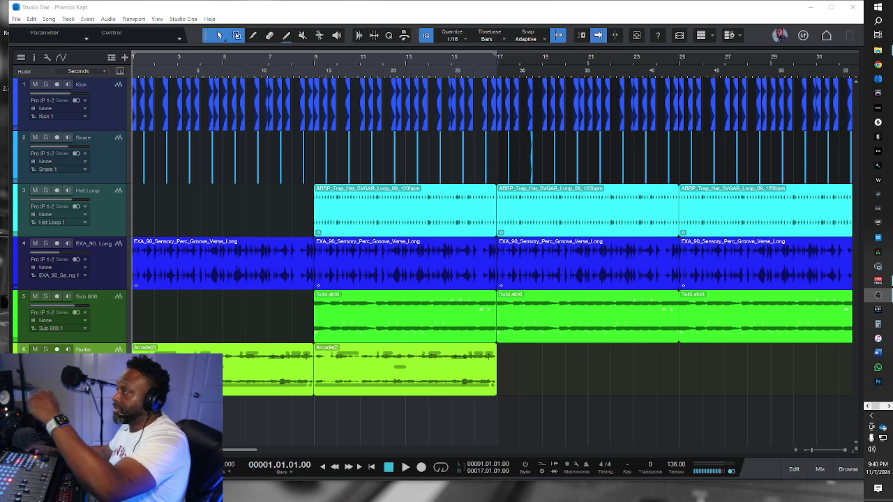
pyautogui.click(809, 7)
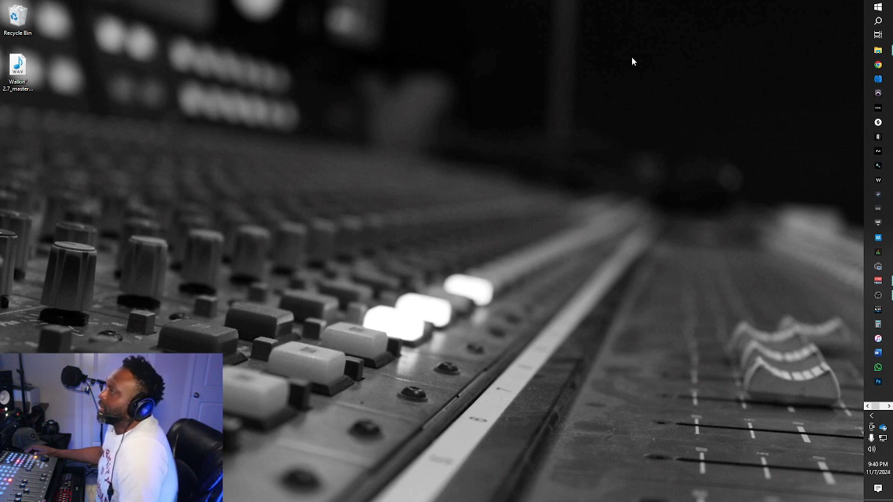
pyautogui.click(876, 21)
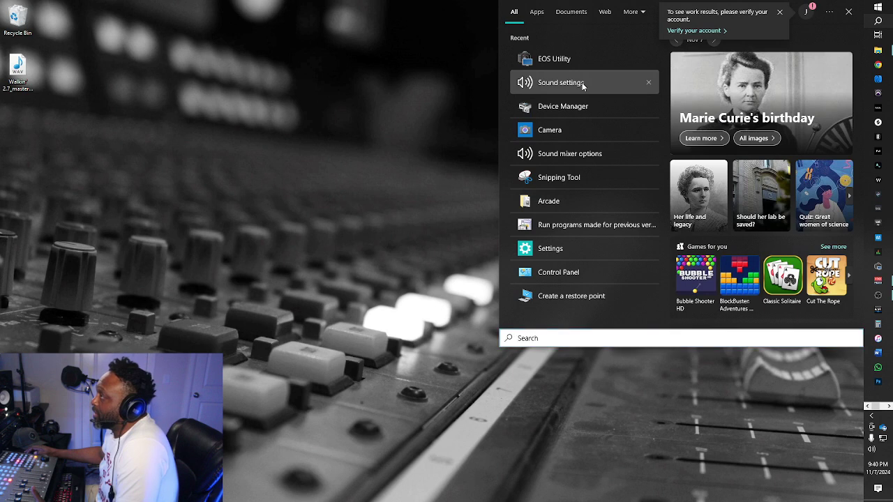
pyautogui.click(586, 81)
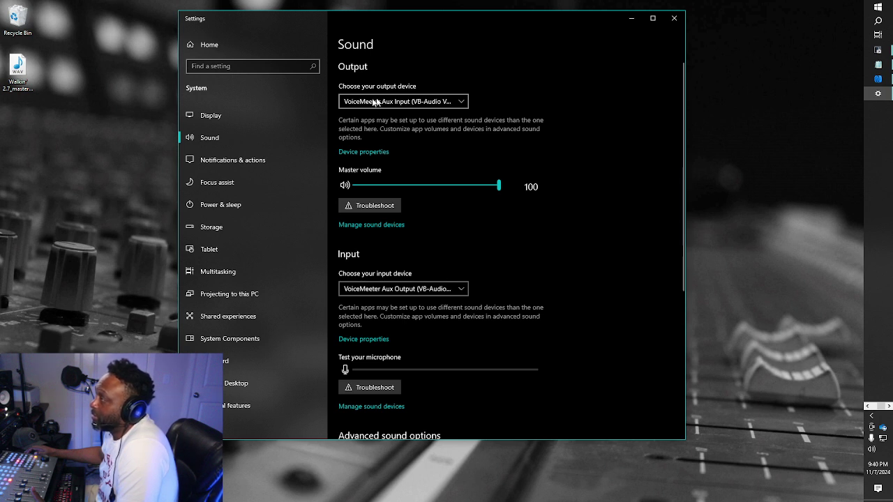
pyautogui.click(674, 18)
# - Review Hardware Input 1's routing and hardware output A3's device options in Voicemeeter Banana, keeping VoiceMeeter Aux Input, and minimize the mixer
pyautogui.click(878, 280)
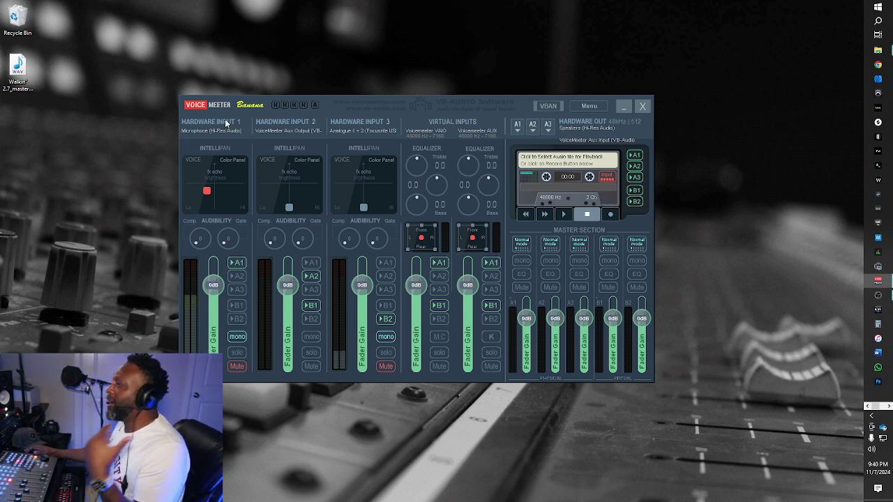
pyautogui.click(238, 264)
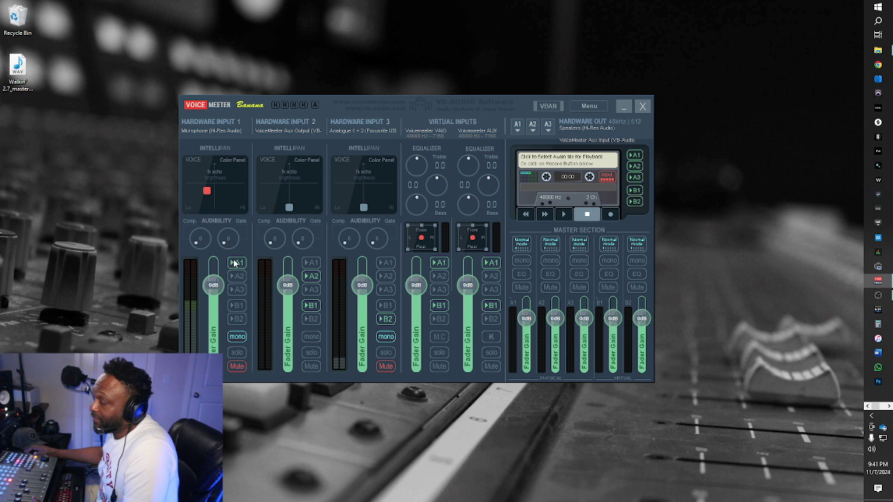
pyautogui.click(234, 338)
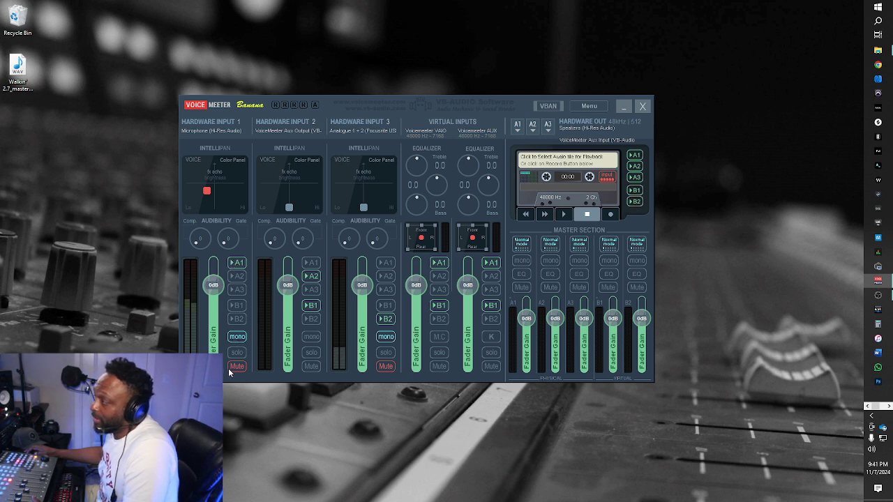
pyautogui.click(245, 367)
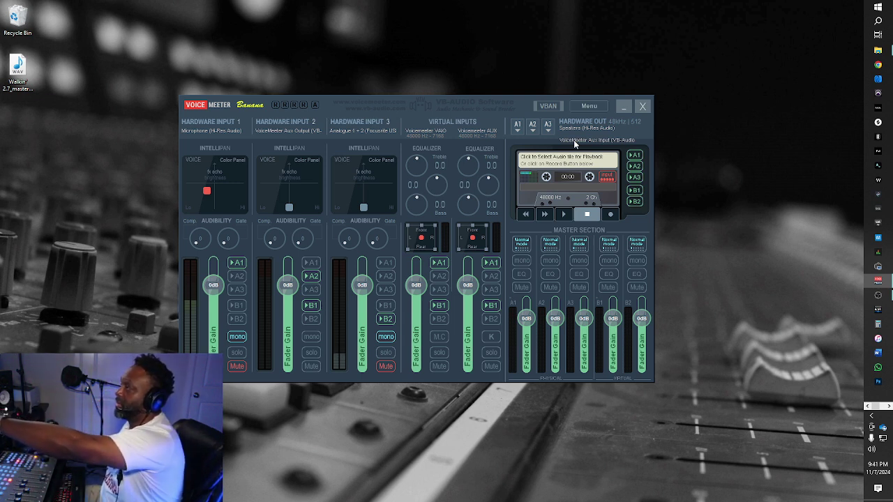
pyautogui.click(547, 129)
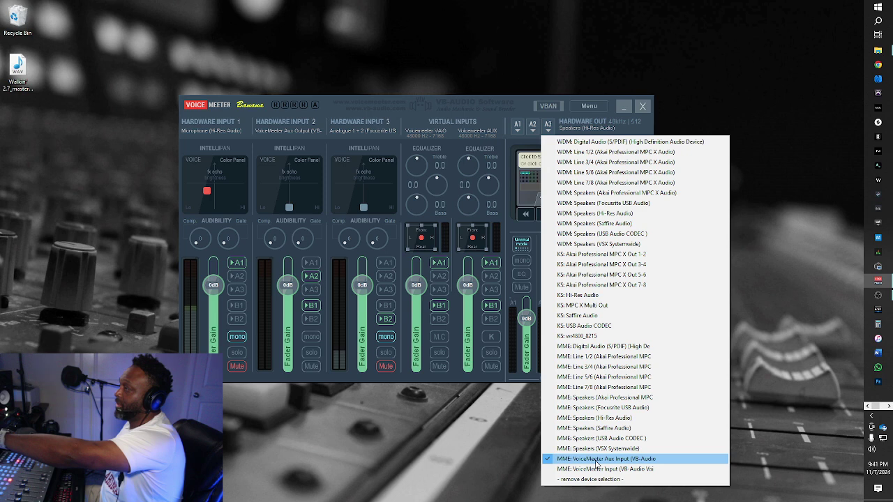
pyautogui.click(476, 98)
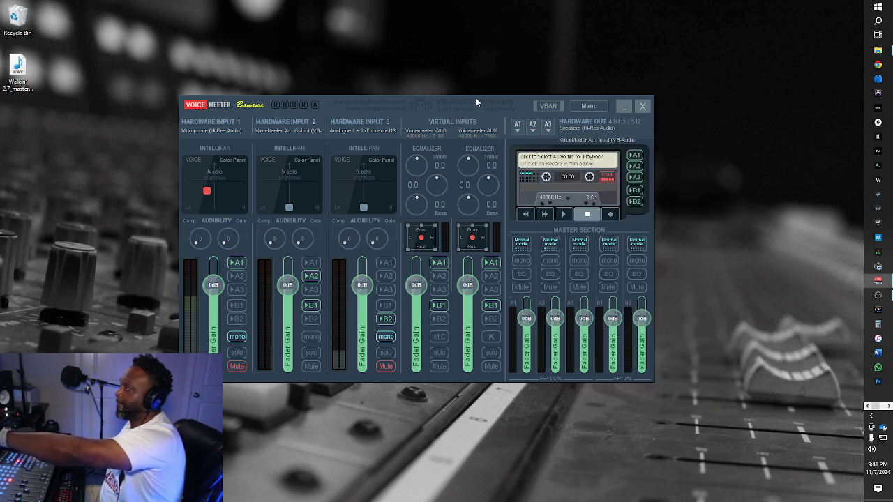
pyautogui.click(624, 108)
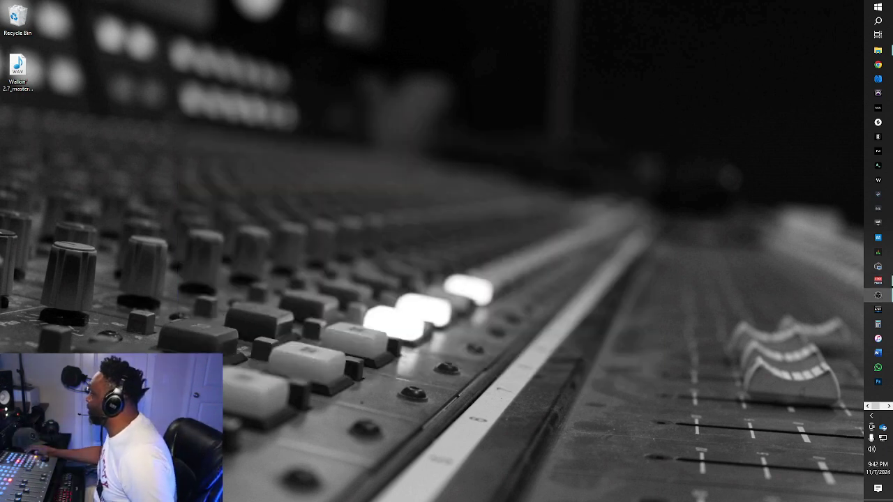
# - Switch to Studio One and choose Voicemeeter AUX Virtual as the audio device in the audio setup options
pyautogui.click(877, 280)
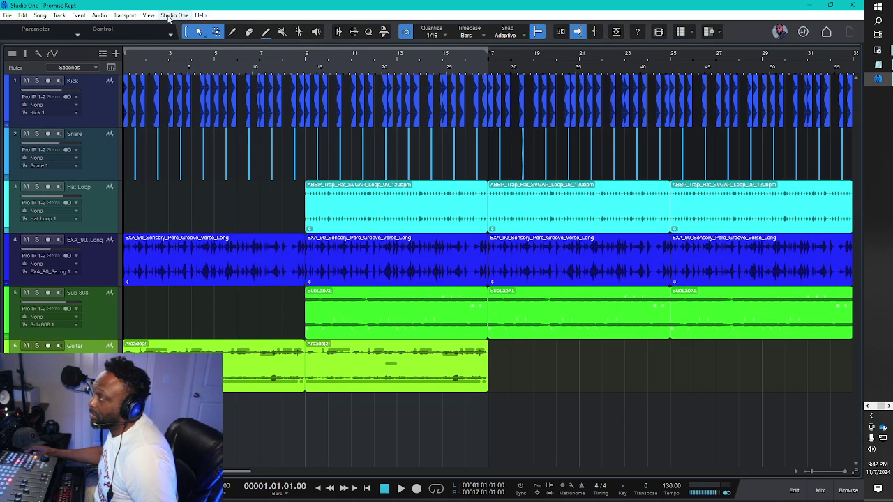
pyautogui.click(174, 16)
pyautogui.click(185, 152)
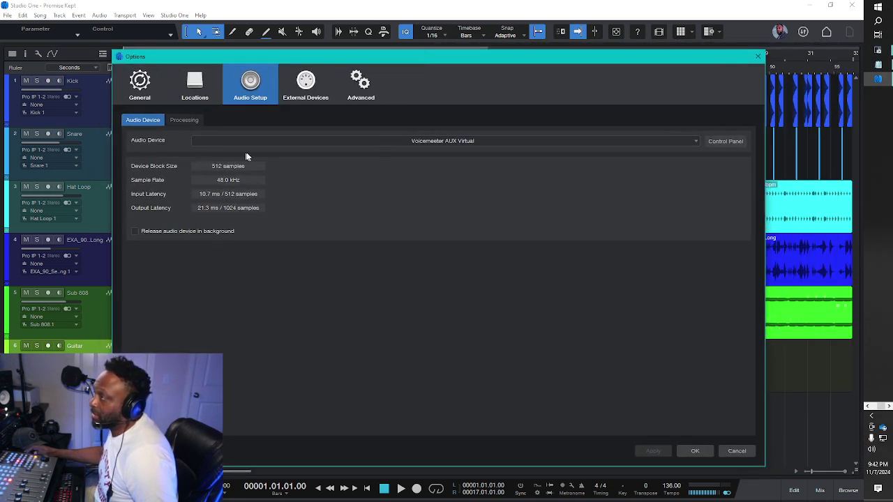
pyautogui.click(370, 142)
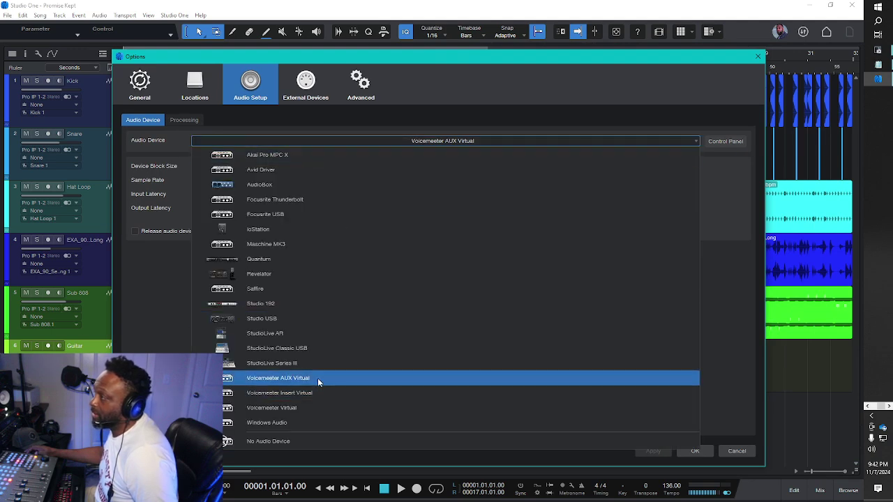
pyautogui.click(318, 379)
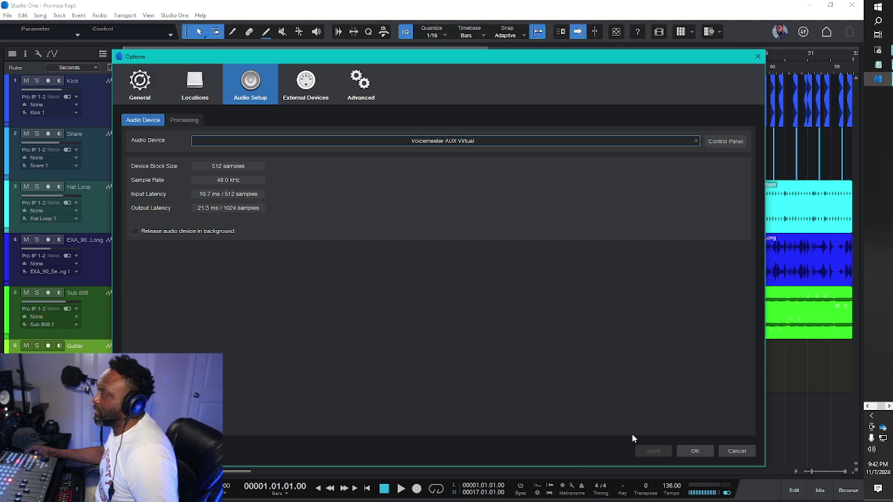
pyautogui.click(695, 451)
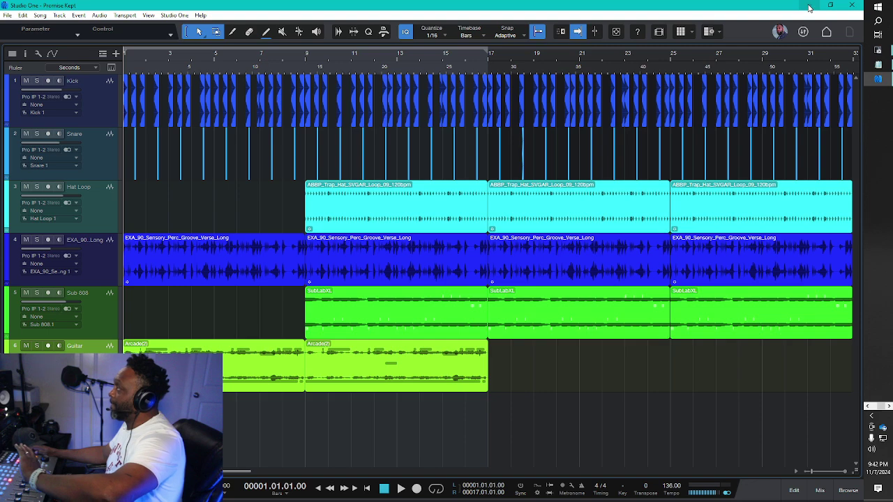
# - Switch to OBS, start creating an Audio Input Capture source in Desktop Tutorials and cancel it
pyautogui.hotkey('alt', 'Tab')
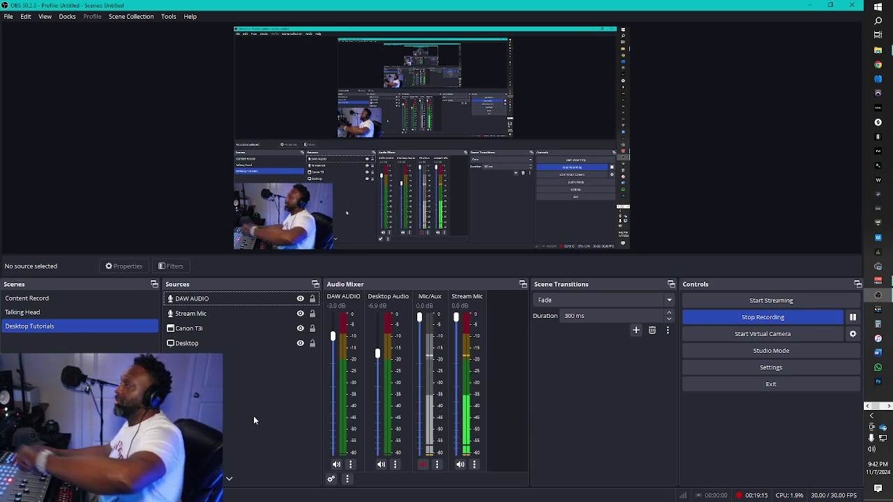
pyautogui.click(184, 301)
pyautogui.click(168, 479)
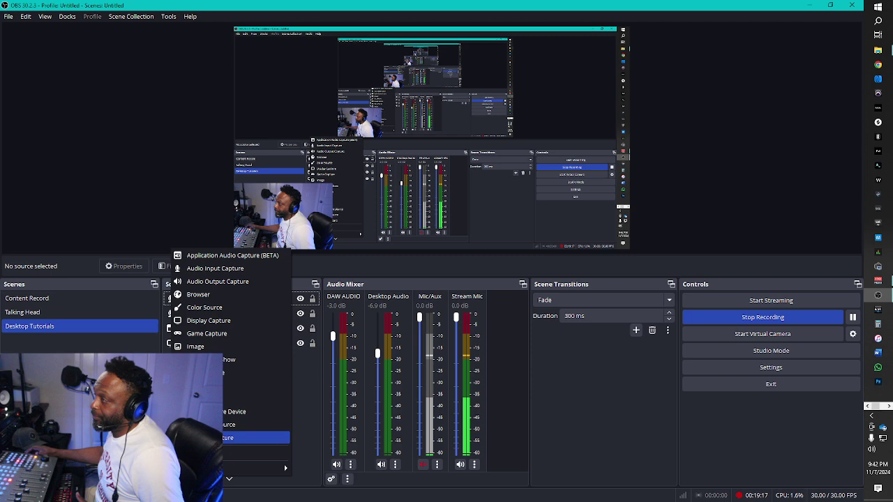
pyautogui.click(191, 271)
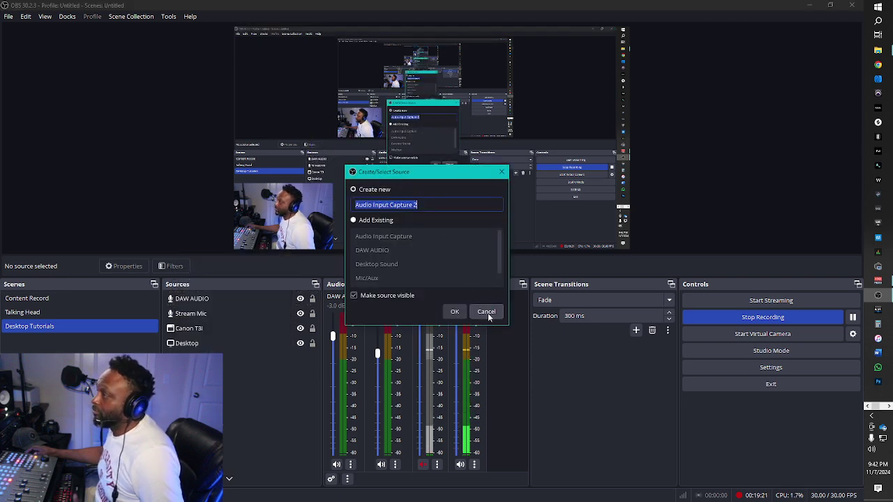
pyautogui.click(486, 312)
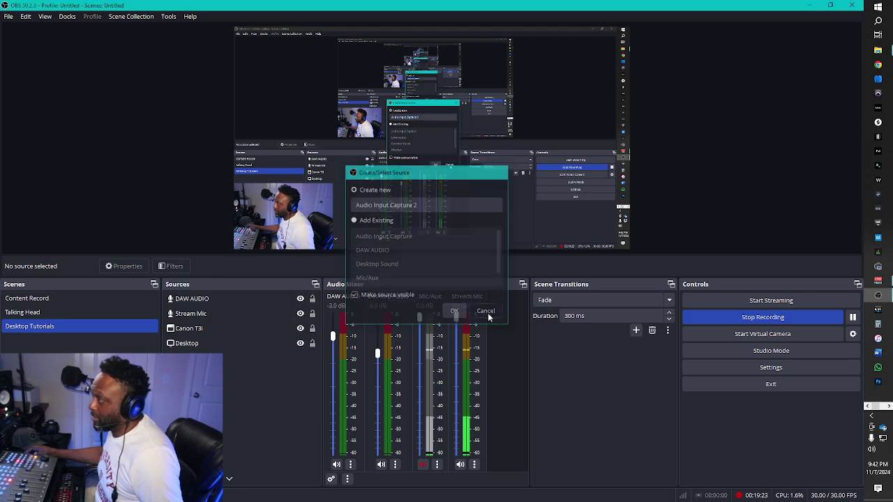
# - Check which device the Stream Mic source uses in Desktop Tutorials and clear the source selection
pyautogui.click(195, 313)
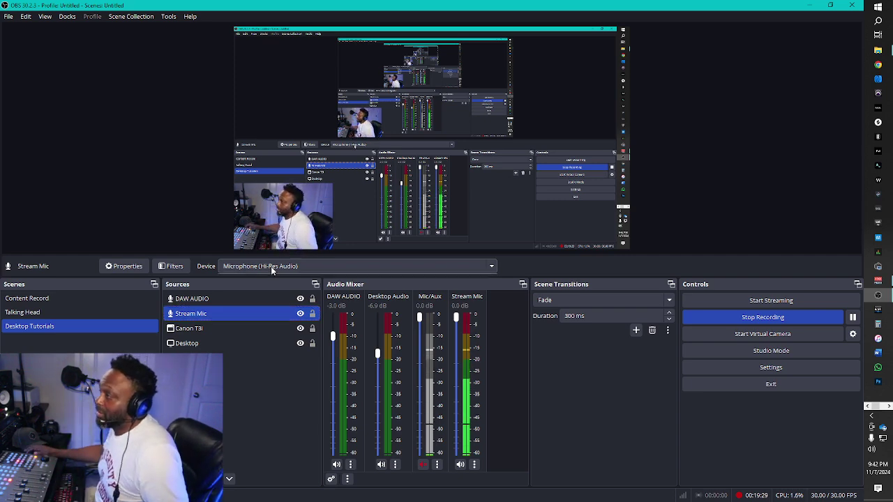
pyautogui.click(270, 267)
pyautogui.click(536, 268)
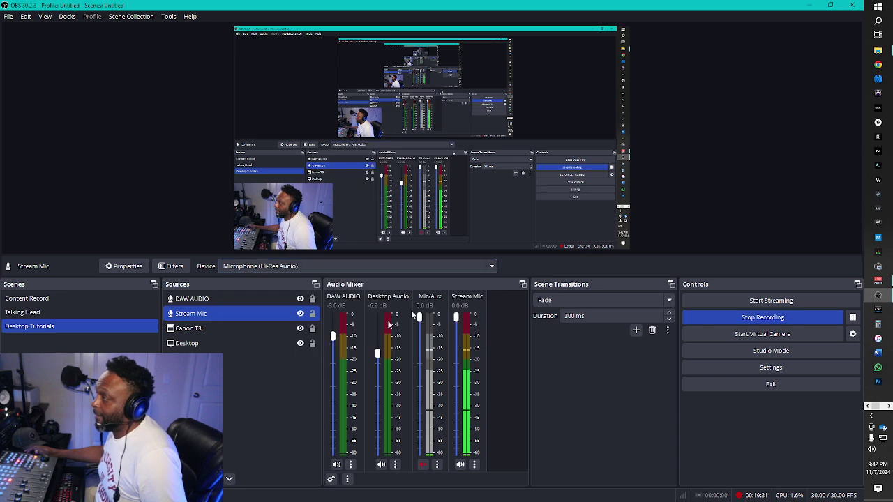
pyautogui.click(253, 419)
pyautogui.click(174, 478)
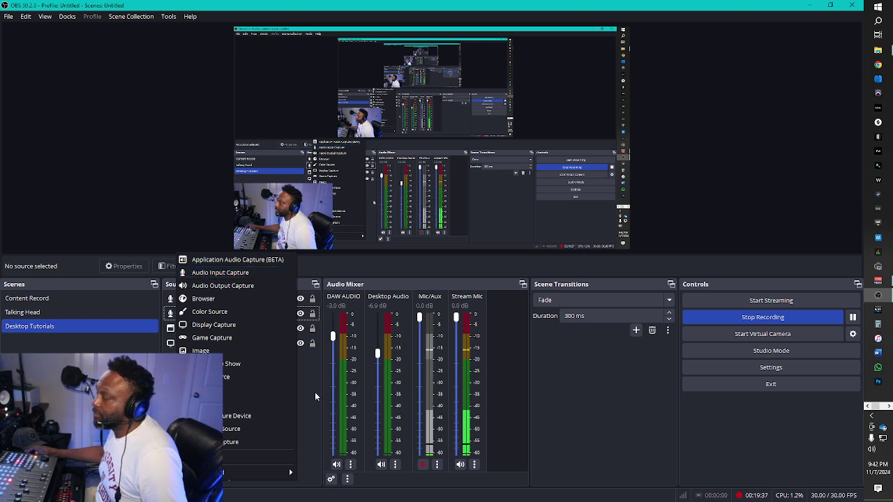
pyautogui.click(271, 273)
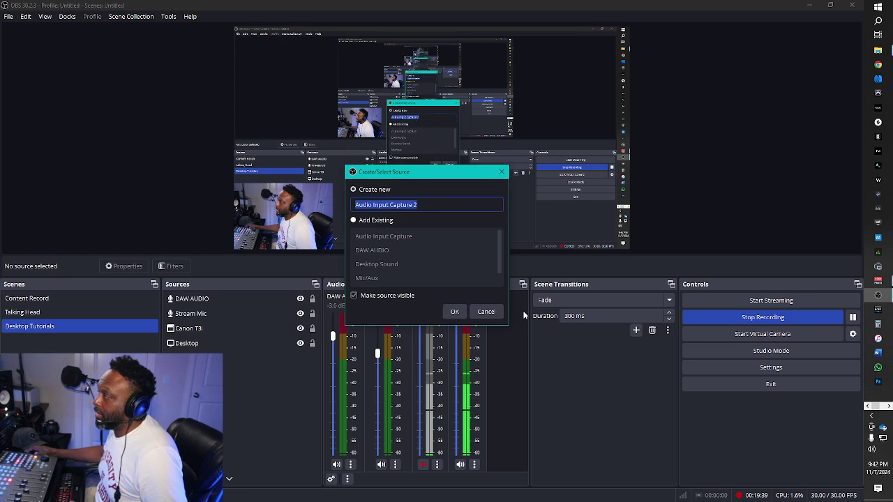
pyautogui.click(486, 313)
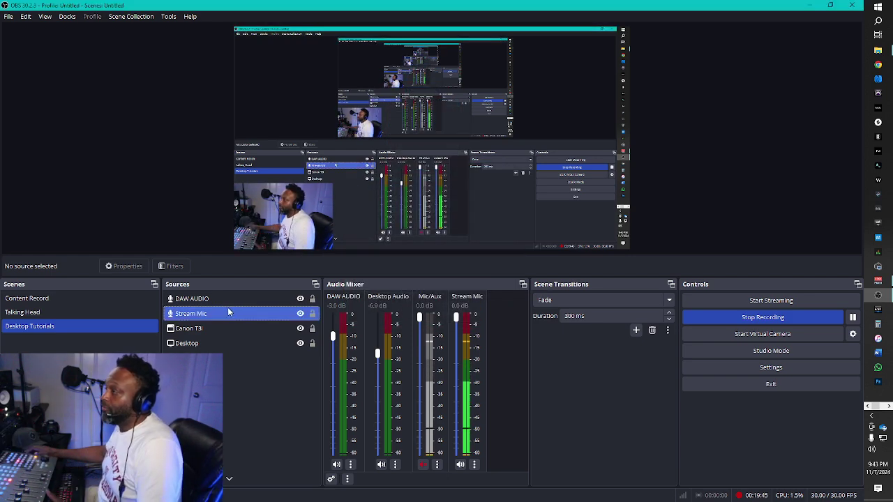
# - Review the device options for DAW AUDIO, keeping VoiceMeeter Output (VB-Audio VoiceMeeter VAIO), and clear the source selection
pyautogui.click(228, 300)
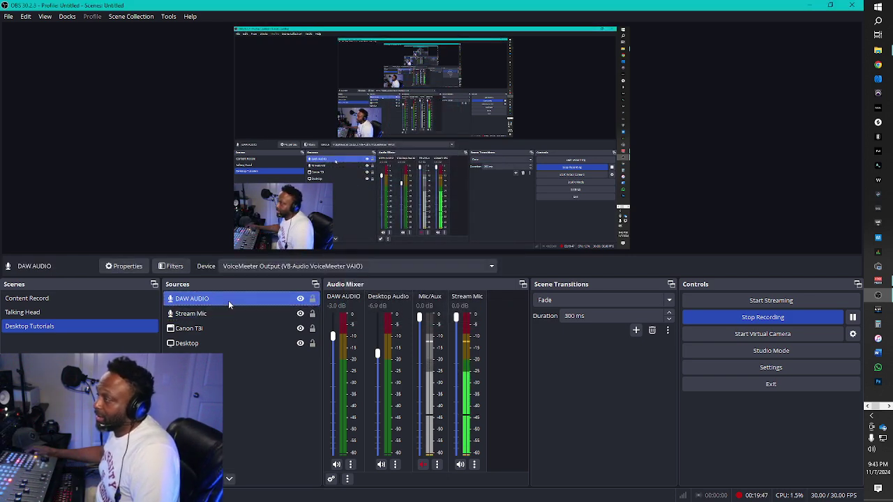
pyautogui.click(254, 266)
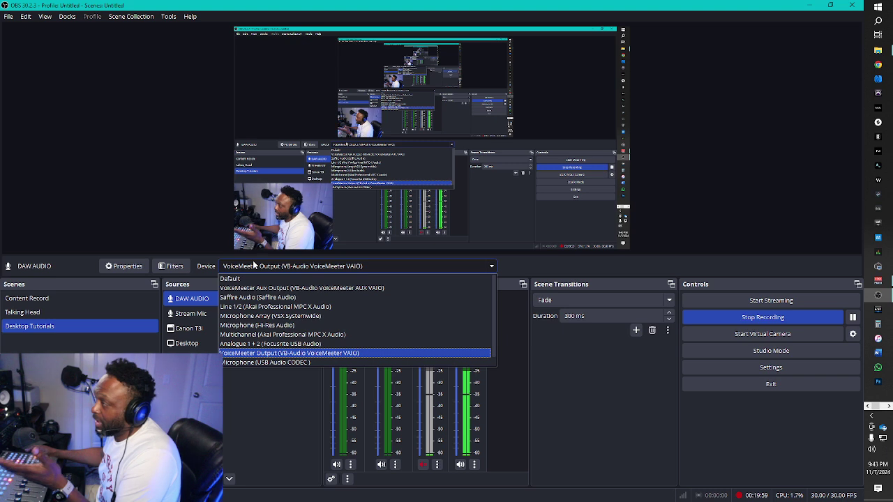
pyautogui.click(254, 265)
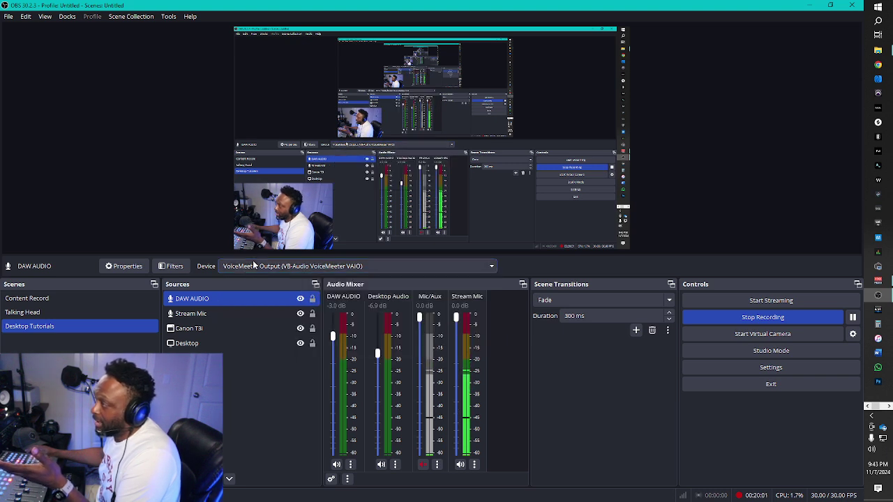
pyautogui.click(256, 426)
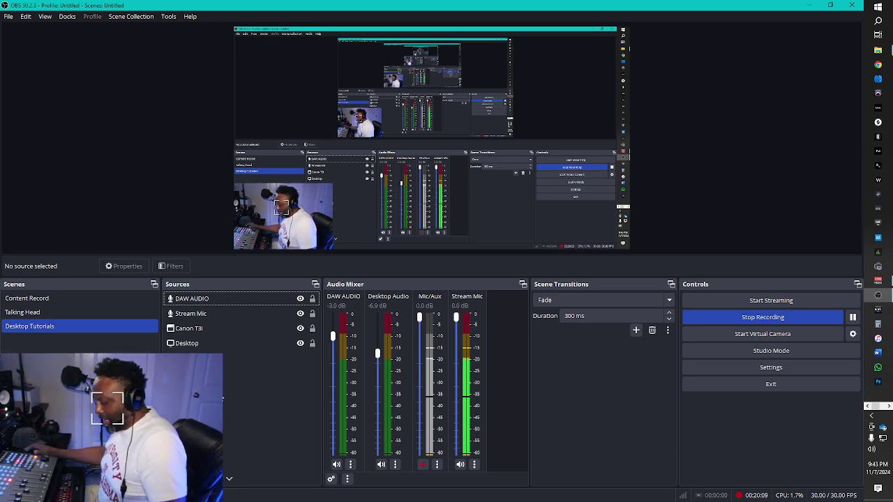
# - Switch to Studio One and zoom the arrangement out so all six tracks and more of the song's bars fit
pyautogui.hotkey('alt', 'Tab')
pyautogui.hotkey('alt', 'Tab')
pyautogui.hotkey('alt', 'Tab')
pyautogui.hotkey('alt', 'Tab')
pyautogui.hotkey('alt', 'Tab')
pyautogui.hotkey('alt', 'Tab')
pyautogui.hotkey('alt', 'Tab')
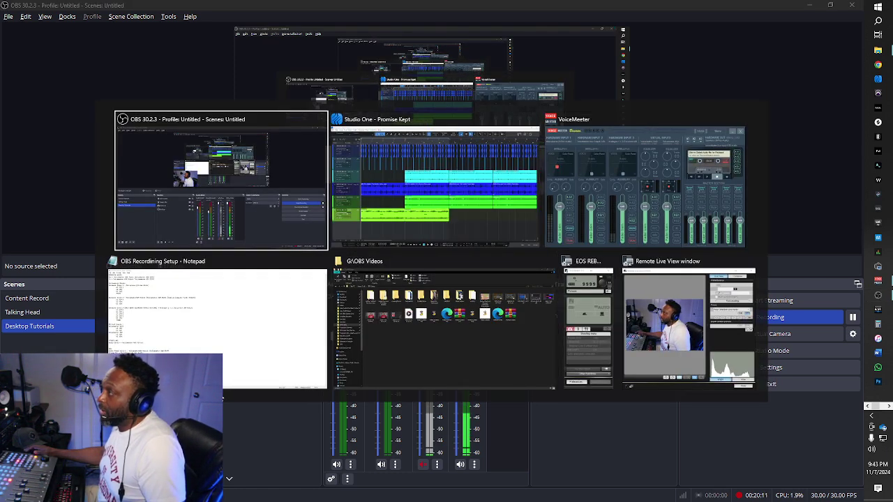
pyautogui.hotkey('alt', 'Tab')
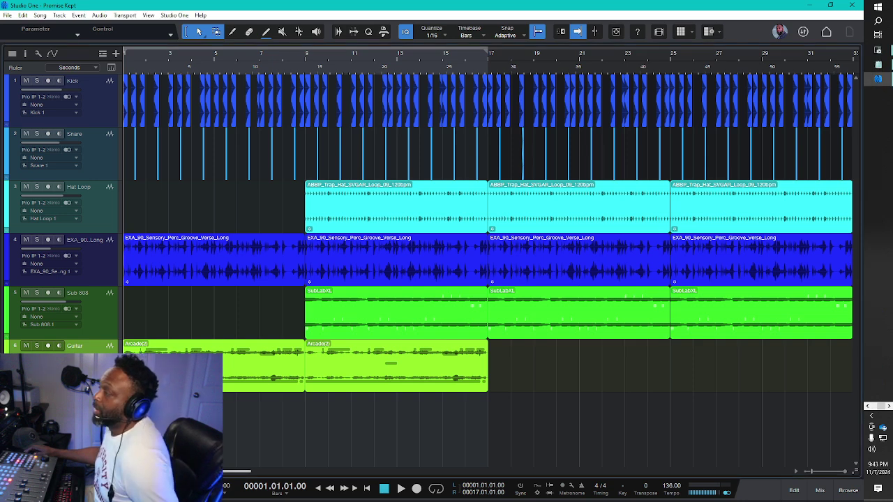
pyautogui.hotkey('shift', 'w')
pyautogui.hotkey('shift', 'w')
pyautogui.press('w')
pyautogui.press('w')
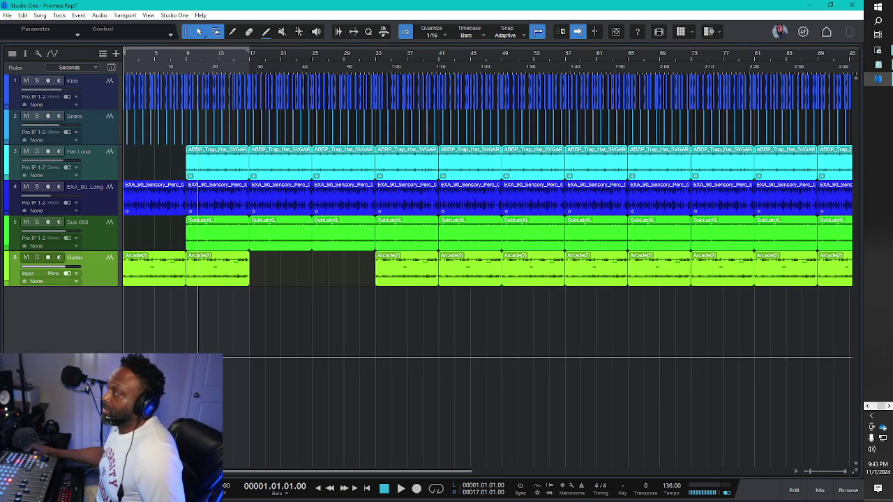
# - Play the song while searching the instrument browser for "b", clearing the search and hiding the browser
pyautogui.press('F5')
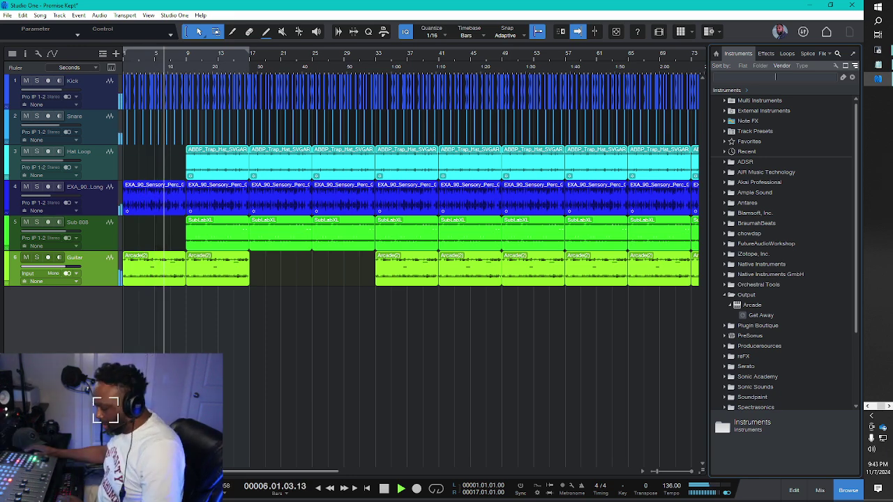
pyautogui.write('b')
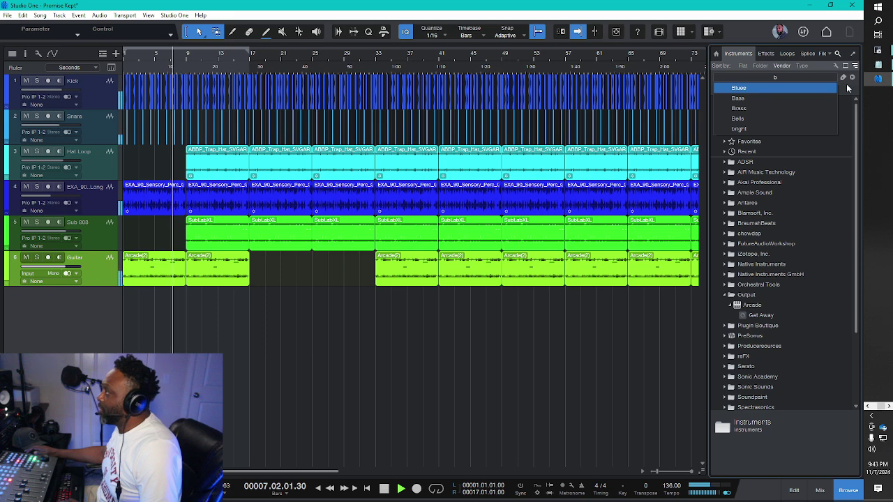
pyautogui.press('Return')
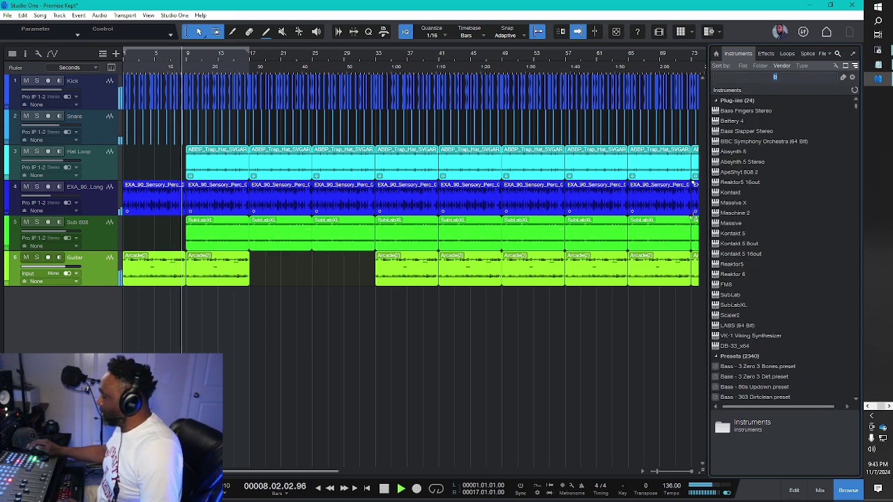
pyautogui.press('Down')
pyautogui.press('Escape')
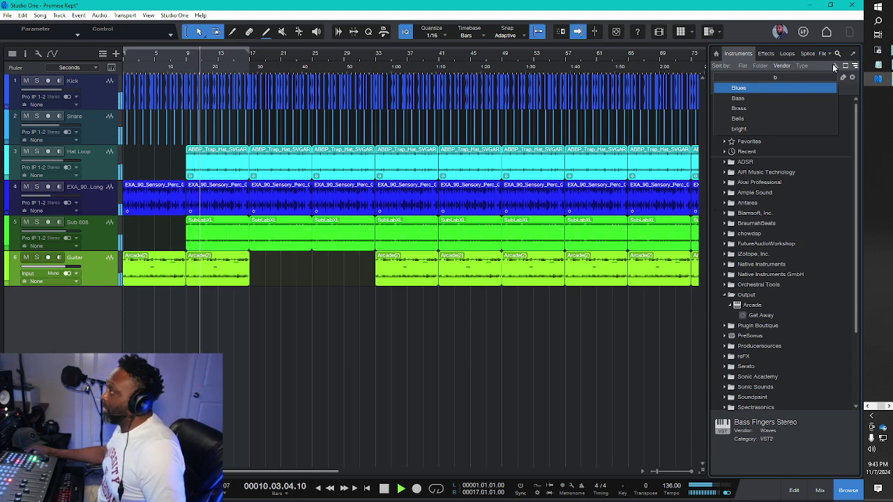
pyautogui.click(852, 77)
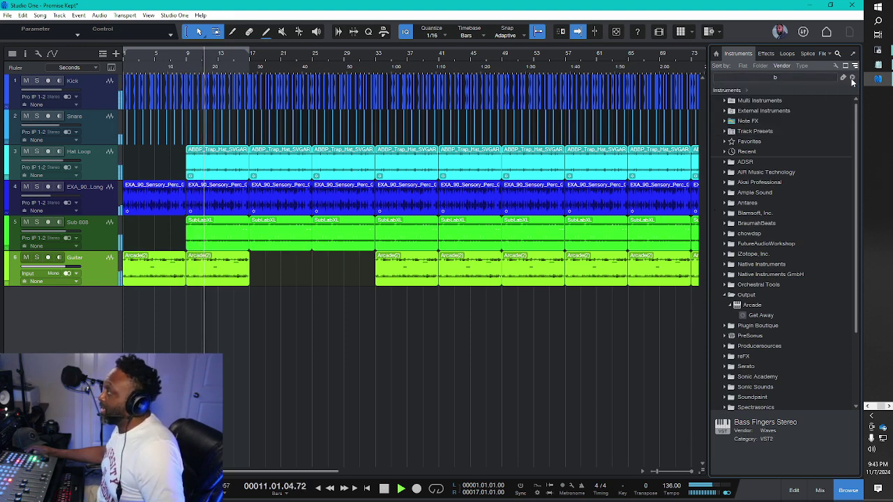
pyautogui.click(844, 491)
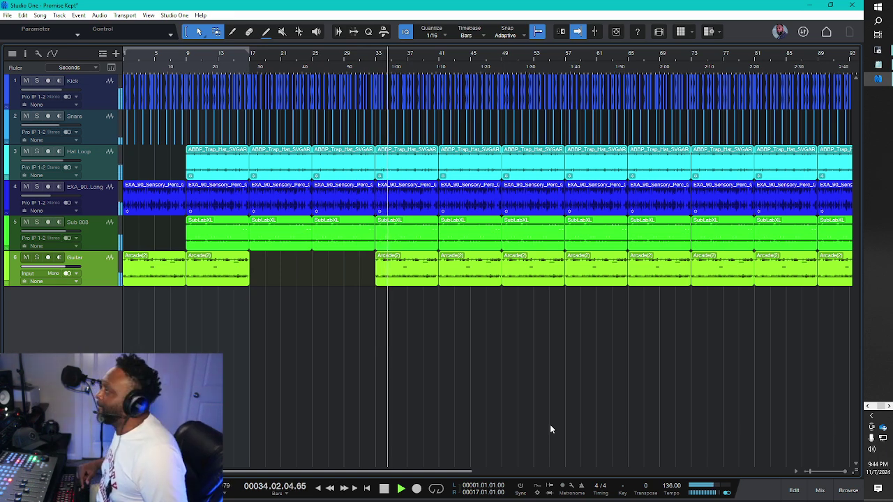
# - Check DAW AUDIO's level meter in OBS during playback and minimize OBS to return to Studio One
pyautogui.hotkey('alt', 'Tab')
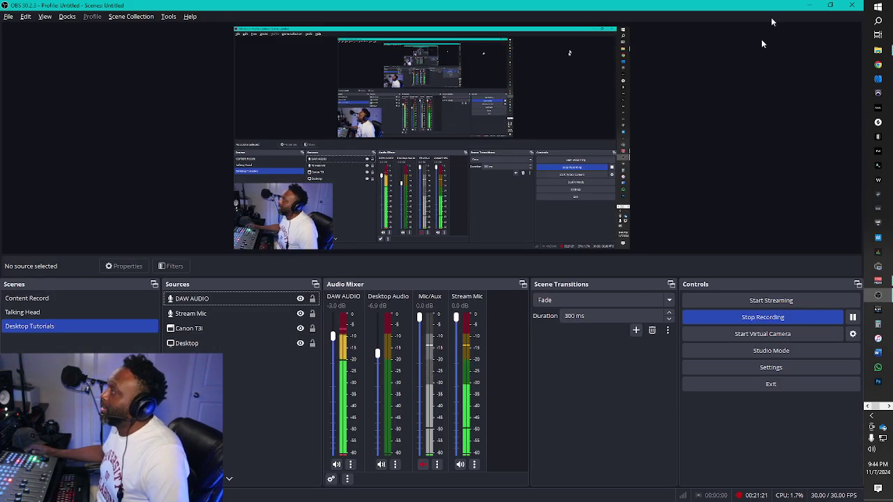
pyautogui.click(809, 5)
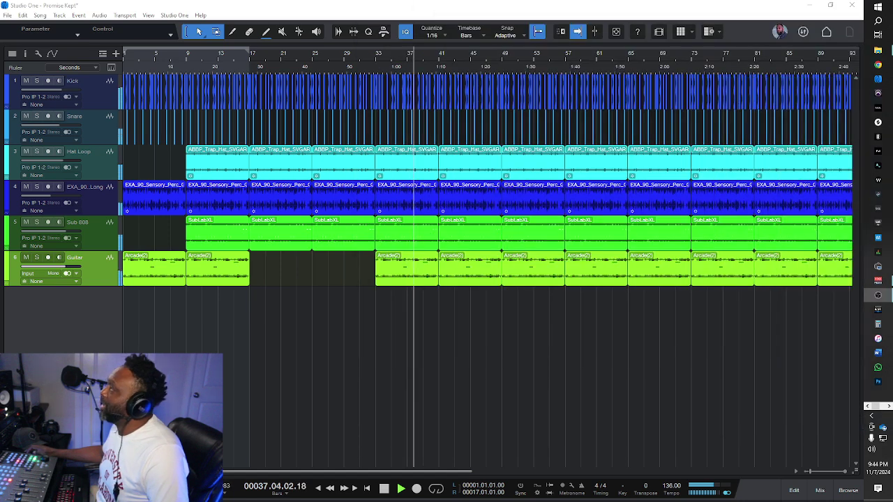